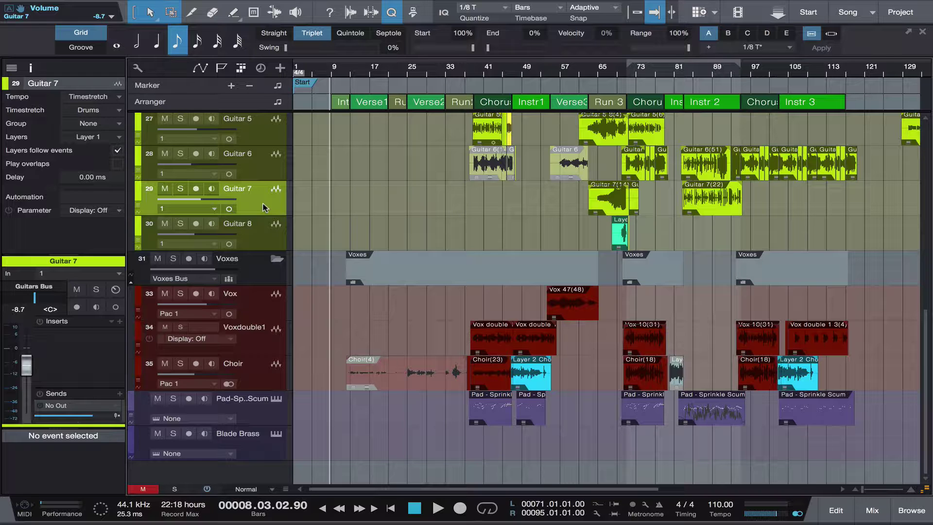
Expand the layers of the Guitar 7 track to view its takes and collapse them again
{"action": "key", "text": "alt+t"}
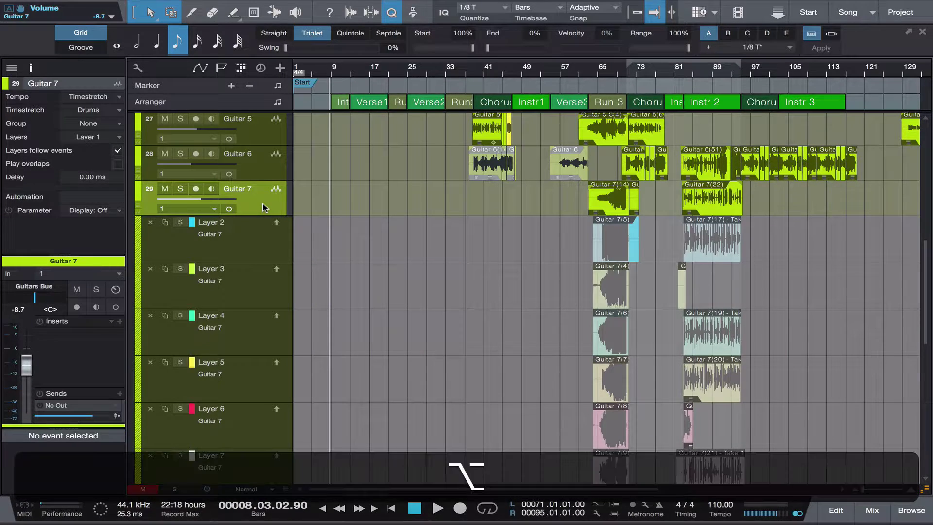
{"action": "key", "text": "alt+t"}
{"action": "right_click", "coordinate": [265, 205]}
{"action": "left_click", "coordinate": [293, 224]}
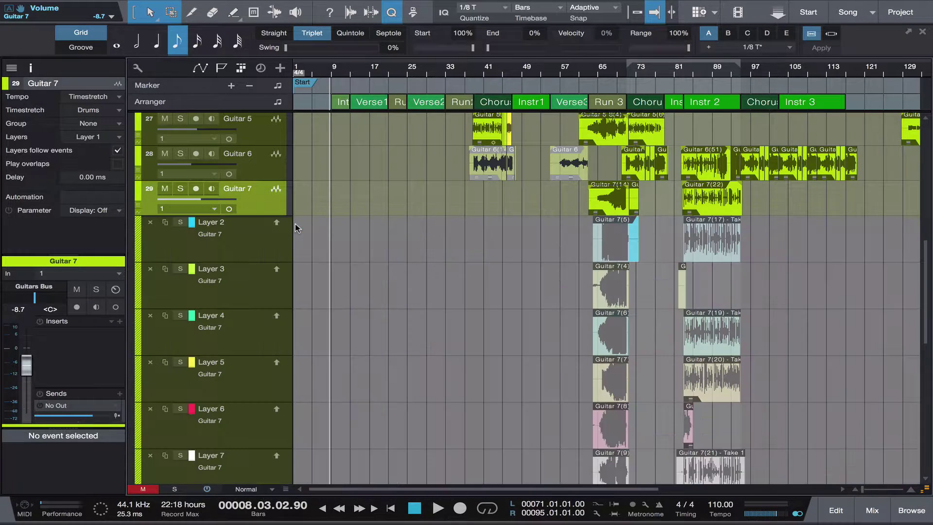
{"action": "key", "text": "alt+t"}
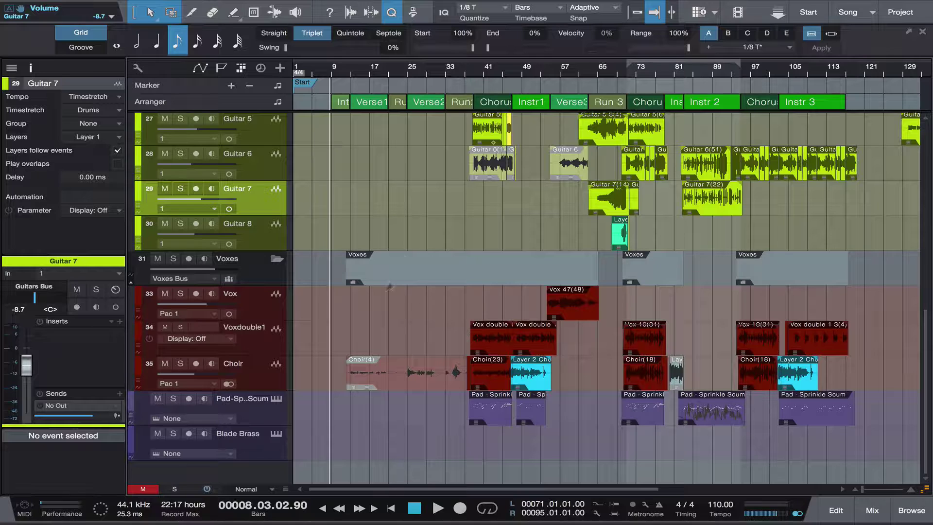
Select the Vox track and look through the list of its recorded layers
{"action": "left_click", "coordinate": [263, 313]}
{"action": "key", "text": "alt+t"}
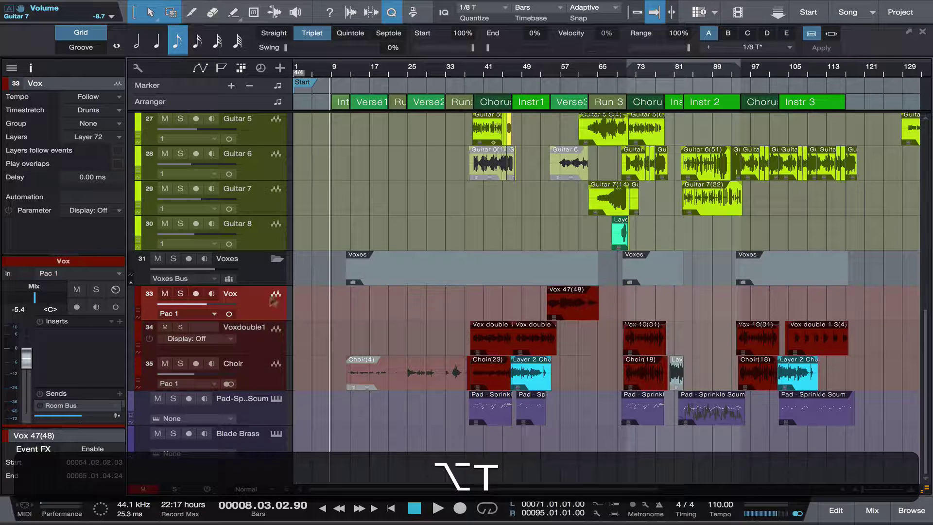
{"action": "right_click", "coordinate": [257, 311]}
{"action": "left_click", "coordinate": [258, 238]}
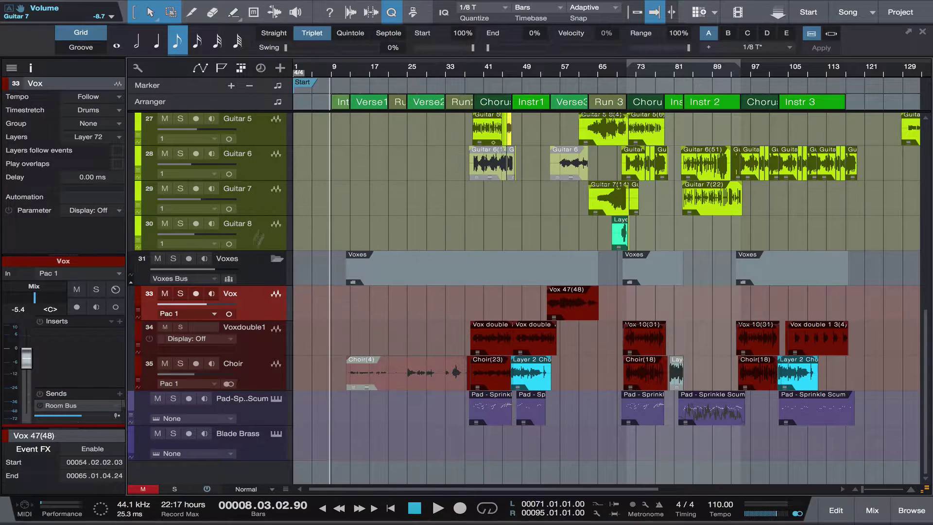
{"action": "right_click", "coordinate": [243, 302]}
{"action": "left_click", "coordinate": [333, 27]}
{"action": "left_click", "coordinate": [100, 138]}
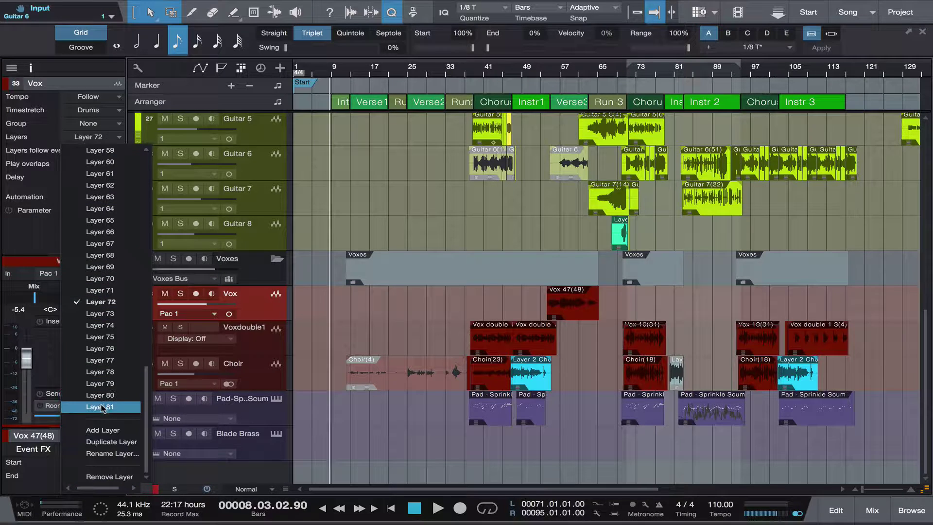
{"action": "left_click", "coordinate": [102, 407]}
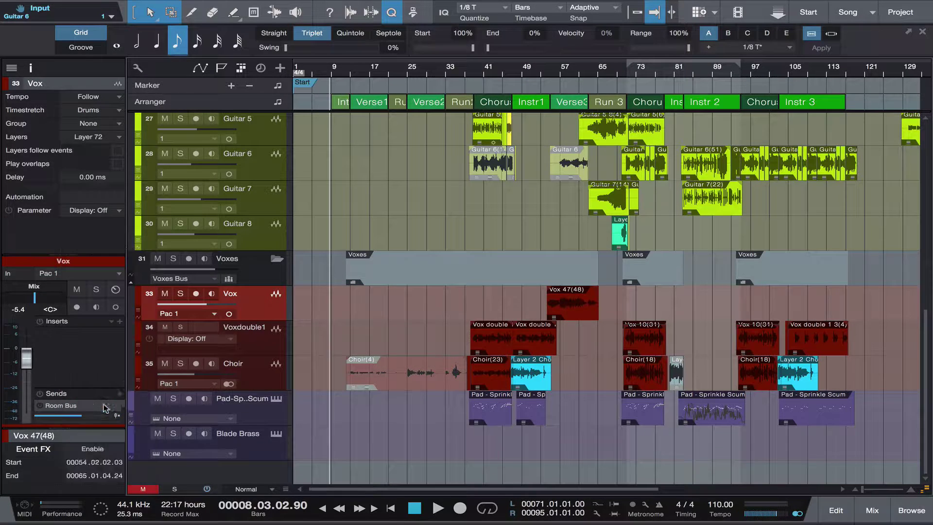
Switch the Vox track's active layer through Layer 61, Layer 42, Layer 18 and Layer 13 to compare the takes
{"action": "left_click", "coordinate": [108, 132]}
{"action": "left_click", "coordinate": [108, 243]}
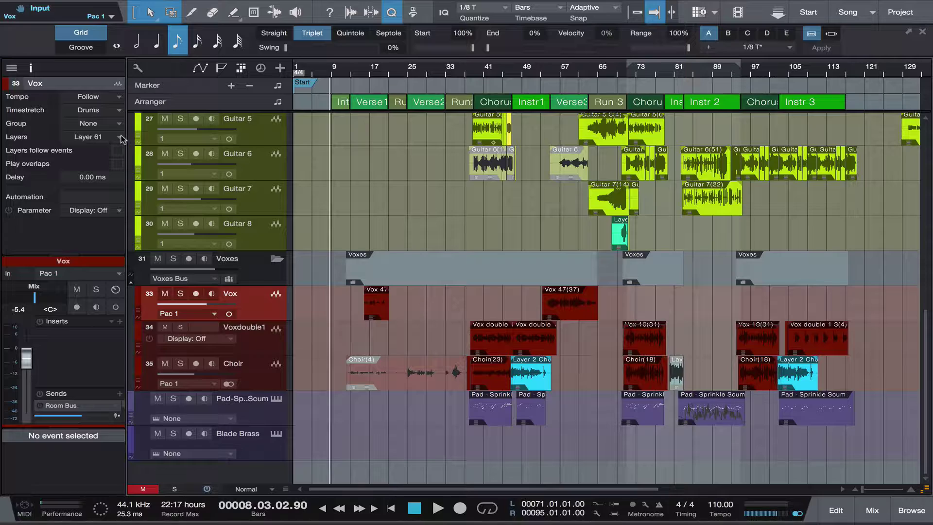
{"action": "left_click", "coordinate": [120, 138]}
{"action": "left_click", "coordinate": [100, 249]}
{"action": "left_click", "coordinate": [120, 138]}
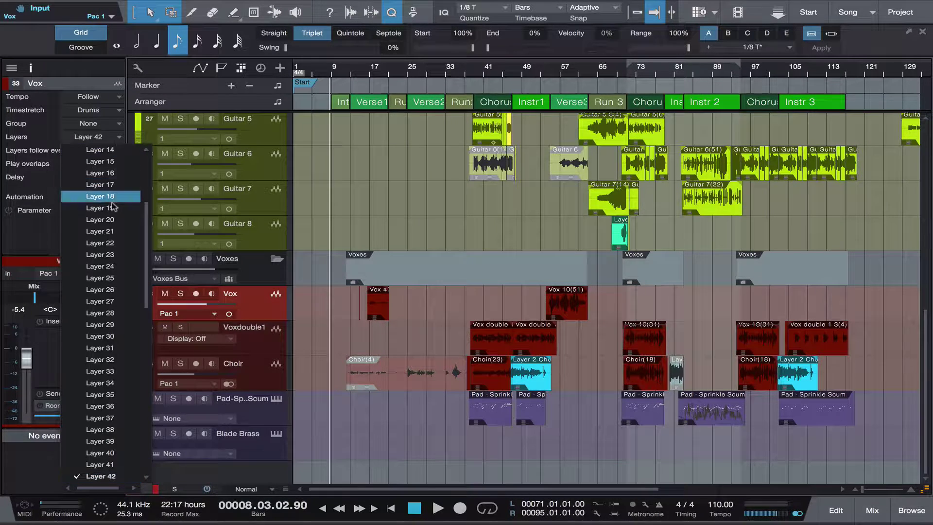
{"action": "left_click", "coordinate": [100, 202]}
{"action": "left_click", "coordinate": [116, 137]}
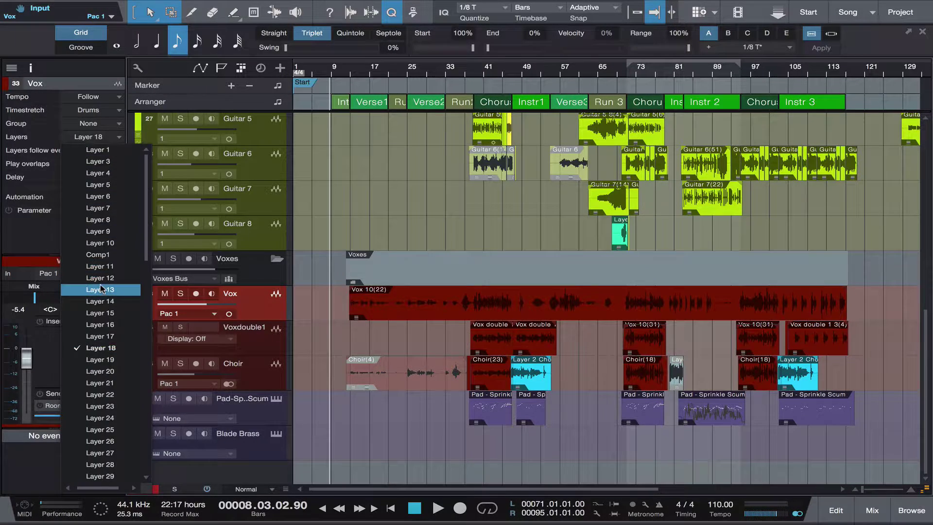
{"action": "left_click", "coordinate": [100, 289]}
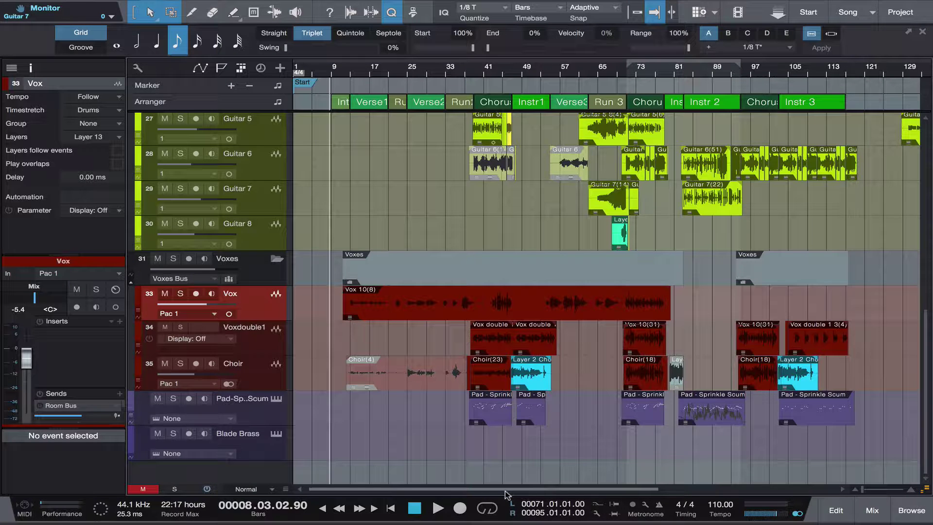
Show the mixer console, browse its channels and hide it again
{"action": "key", "text": "F3"}
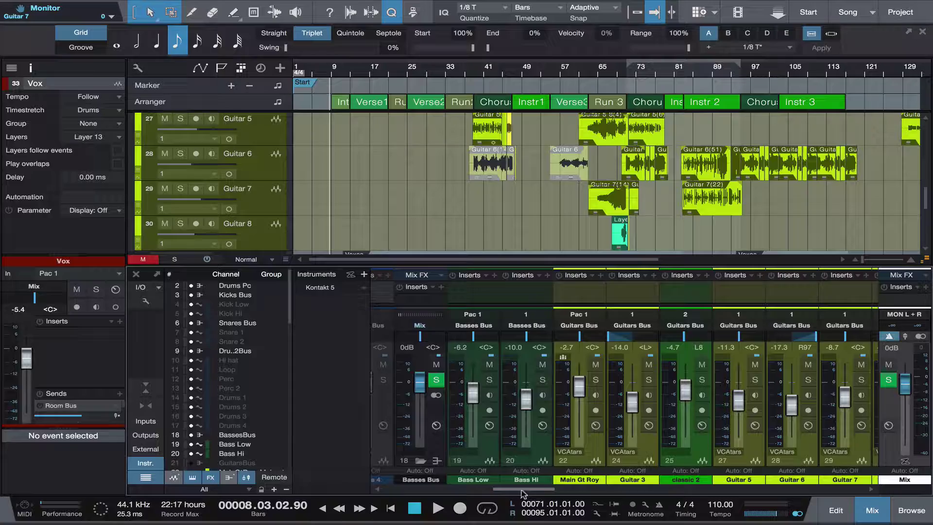
{"action": "left_click_drag", "start_coordinate": [523, 493], "coordinate": [348, 466]}
{"action": "key", "text": "F3"}
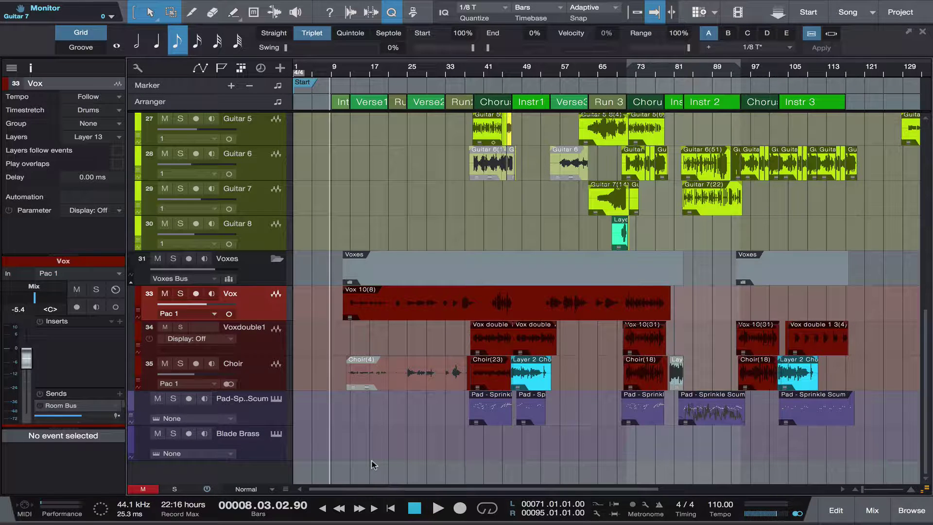
Make Layer 47 the active layer of the Vox track
{"action": "left_click", "coordinate": [461, 290]}
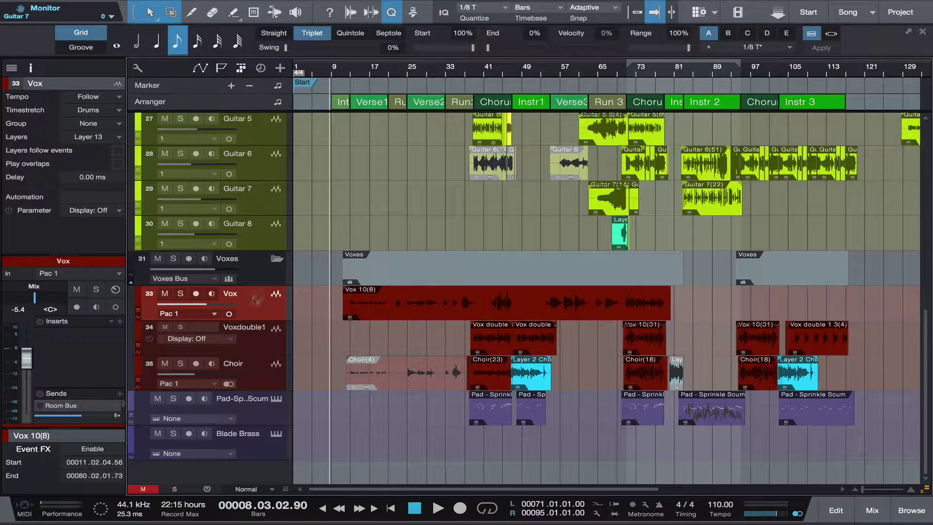
{"action": "left_click", "coordinate": [118, 137]}
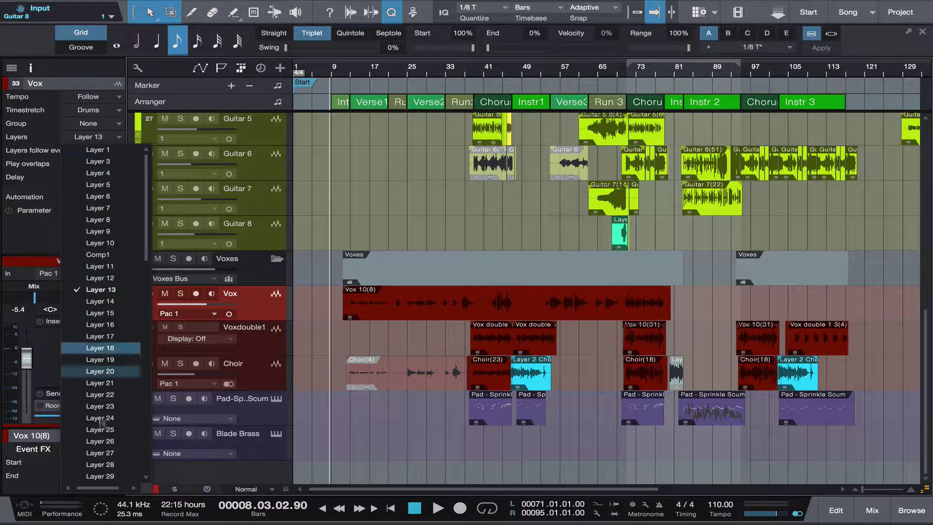
{"action": "scroll", "coordinate": [102, 440], "scroll_direction": "down", "scroll_amount": 10}
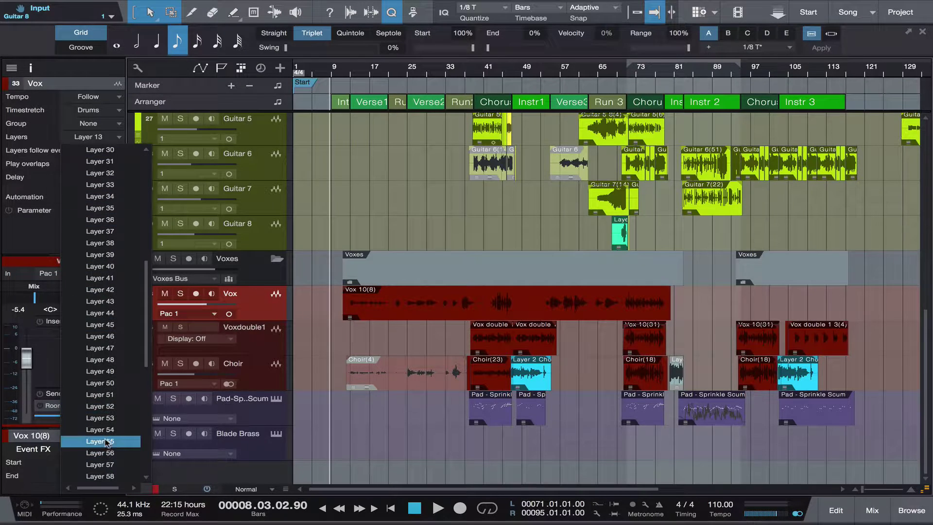
{"action": "left_click", "coordinate": [106, 349]}
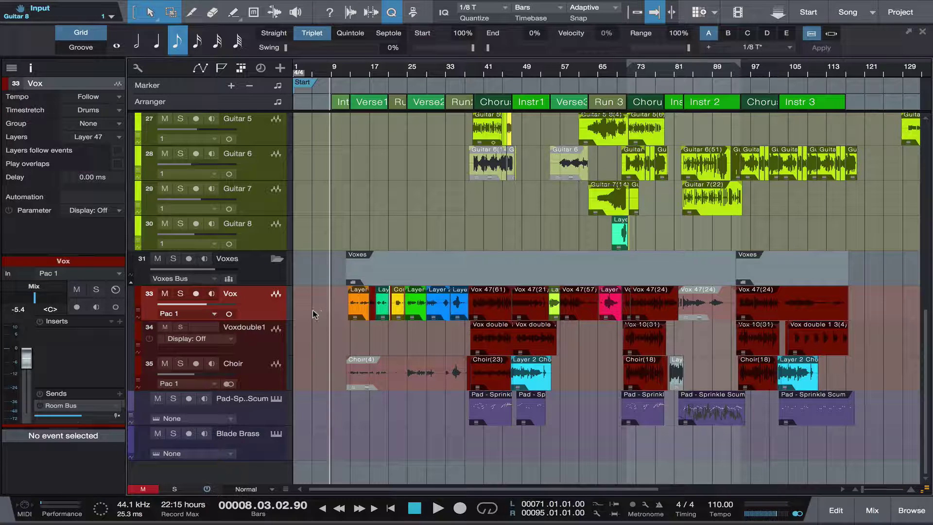
Unpack the layers of all the events on the Vox track to separate tracks
{"action": "left_click_drag", "start_coordinate": [313, 314], "coordinate": [882, 320]}
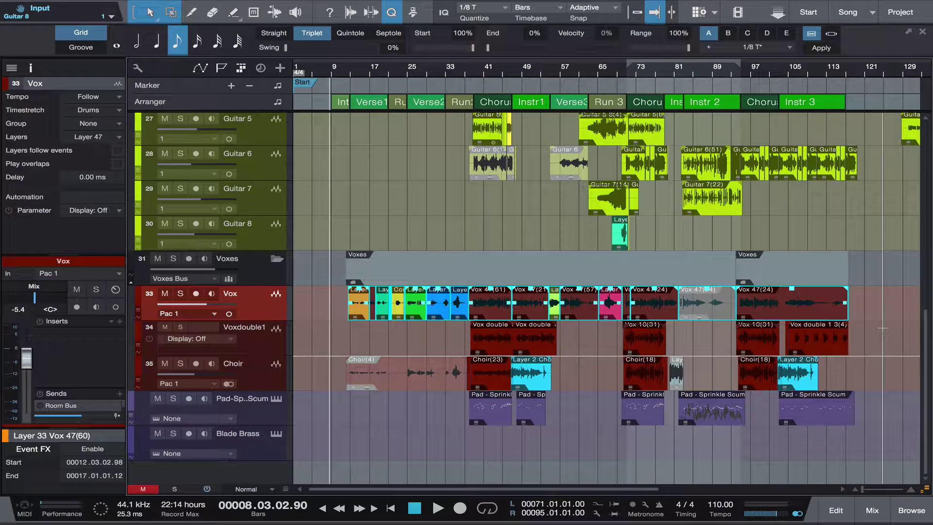
{"action": "right_click", "coordinate": [419, 312]}
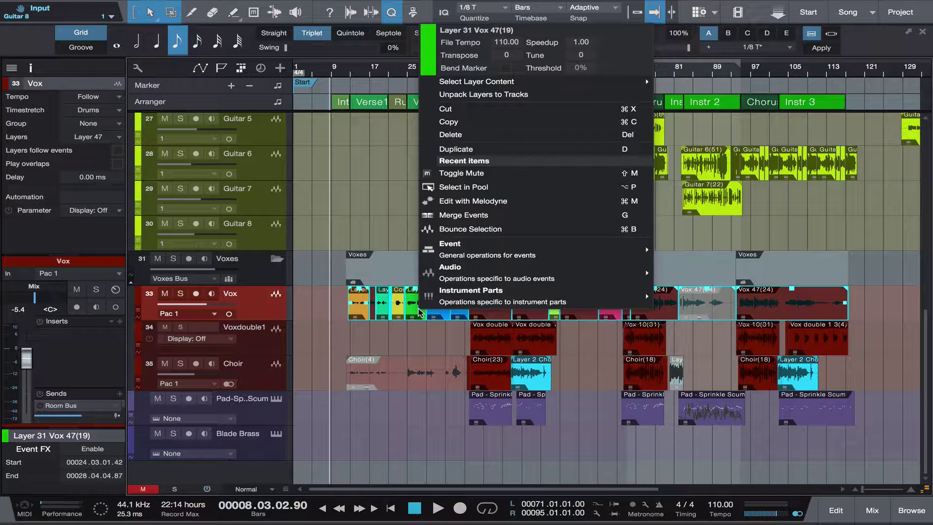
{"action": "left_click", "coordinate": [514, 95]}
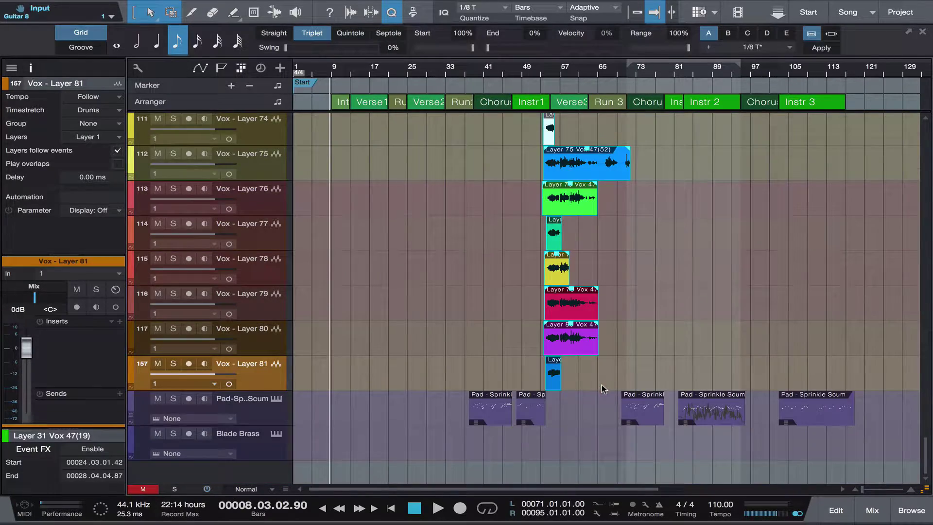
Add one mono audio track named vox comp directly below the Choir track
{"action": "scroll", "coordinate": [602, 389], "scroll_direction": "up", "scroll_amount": 15}
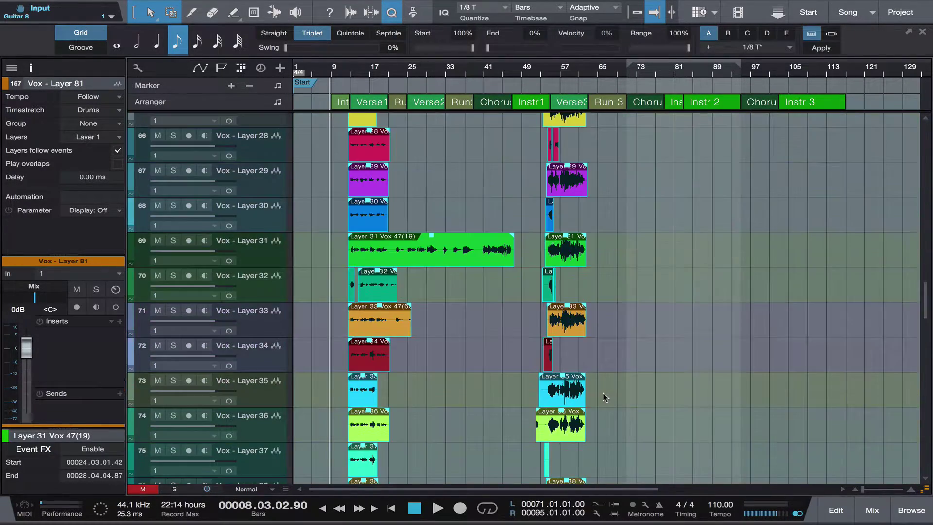
{"action": "scroll", "coordinate": [604, 396], "scroll_direction": "up", "scroll_amount": 5}
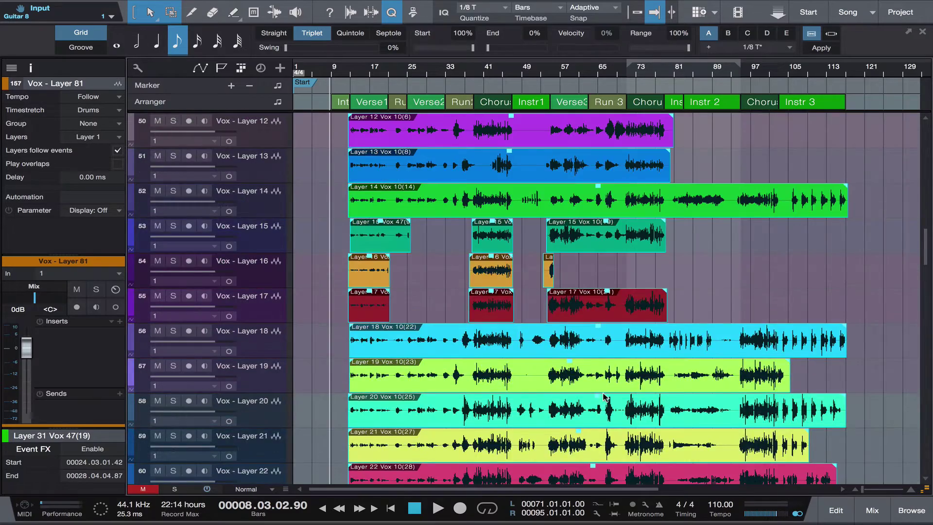
{"action": "scroll", "coordinate": [604, 396], "scroll_direction": "up", "scroll_amount": 3}
{"action": "scroll", "coordinate": [605, 397], "scroll_direction": "up", "scroll_amount": 1}
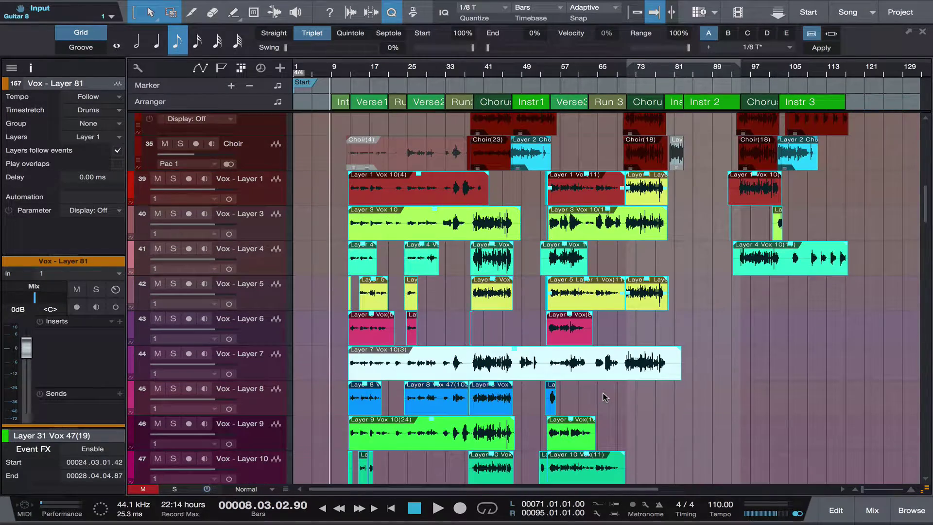
{"action": "scroll", "coordinate": [604, 396], "scroll_direction": "up", "scroll_amount": 3}
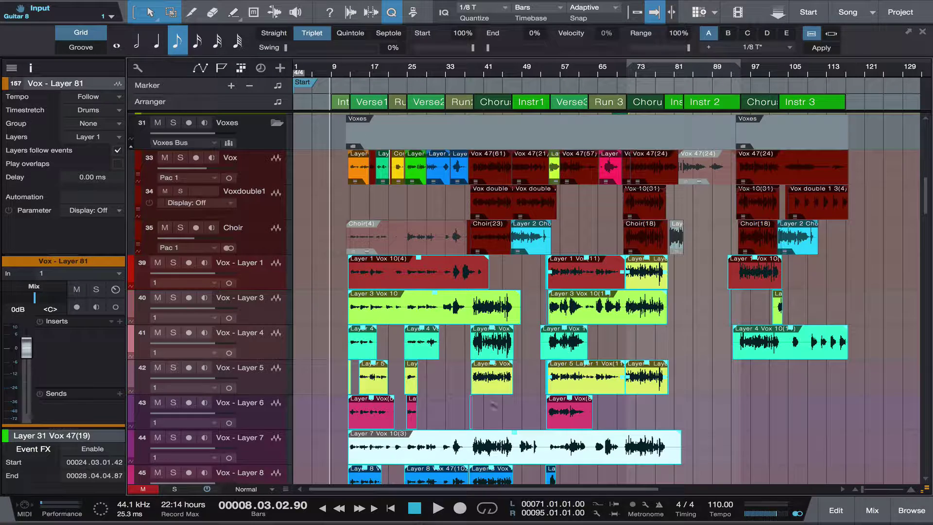
{"action": "left_click", "coordinate": [251, 249]}
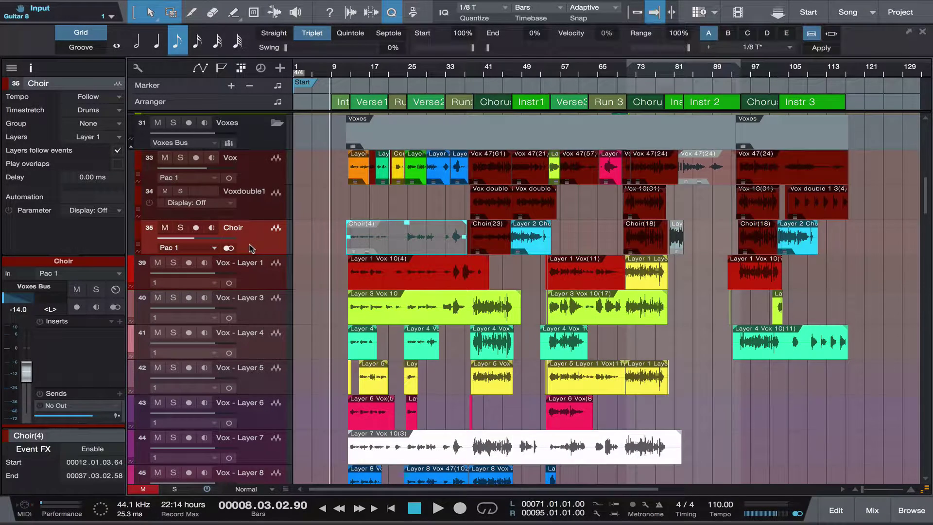
{"action": "key", "text": "t"}
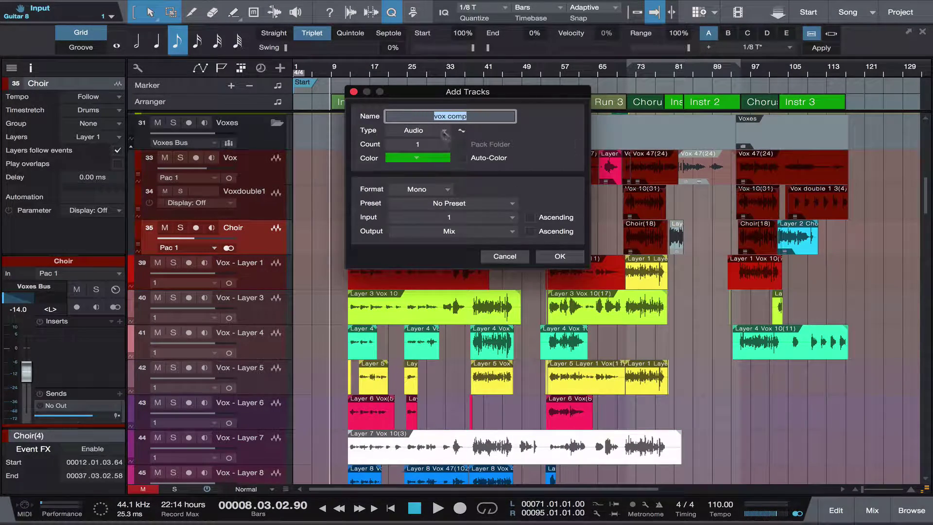
{"action": "left_click", "coordinate": [560, 256]}
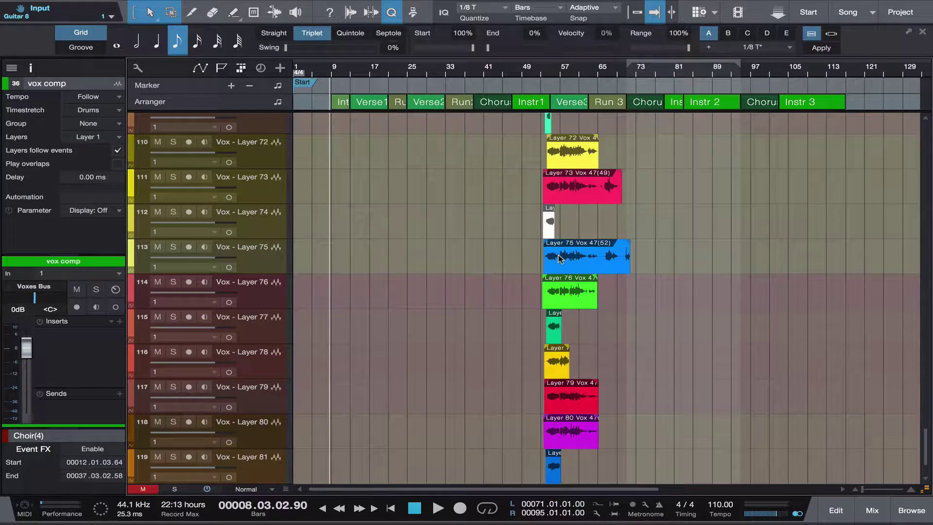
Move all the events from the Vox - Layer 1 track up to the vox comp track, keeping their timeline positions
{"action": "scroll", "coordinate": [434, 331], "scroll_direction": "down", "scroll_amount": 2}
{"action": "scroll", "coordinate": [436, 337], "scroll_direction": "up", "scroll_amount": 5}
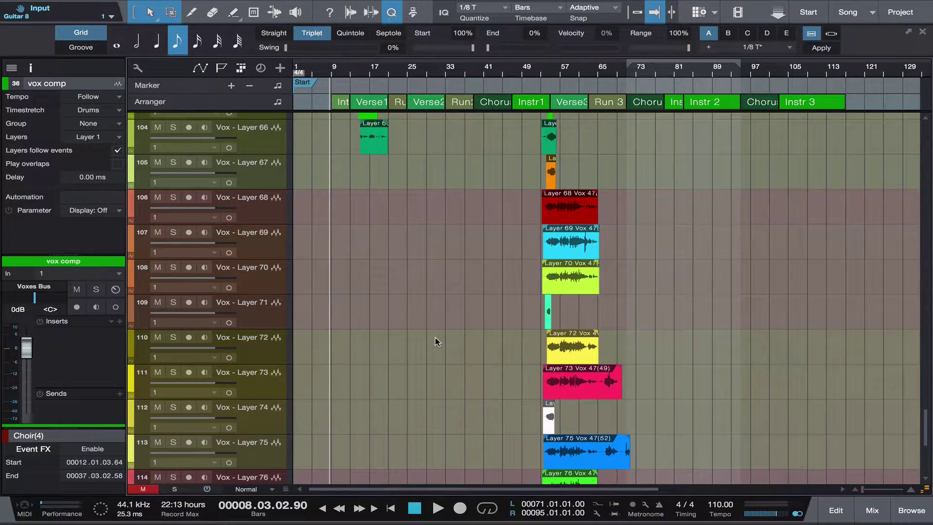
{"action": "scroll", "coordinate": [436, 337], "scroll_direction": "up", "scroll_amount": 10}
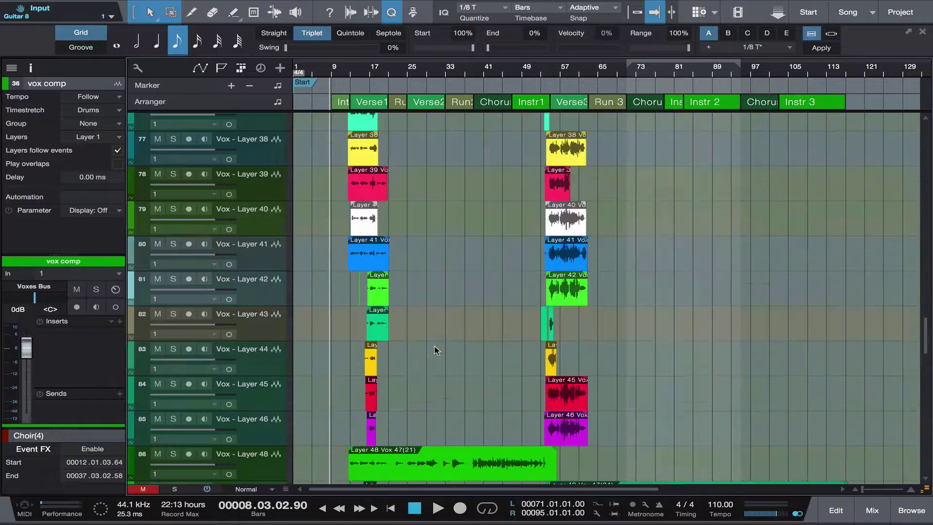
{"action": "scroll", "coordinate": [432, 350], "scroll_direction": "up", "scroll_amount": 7}
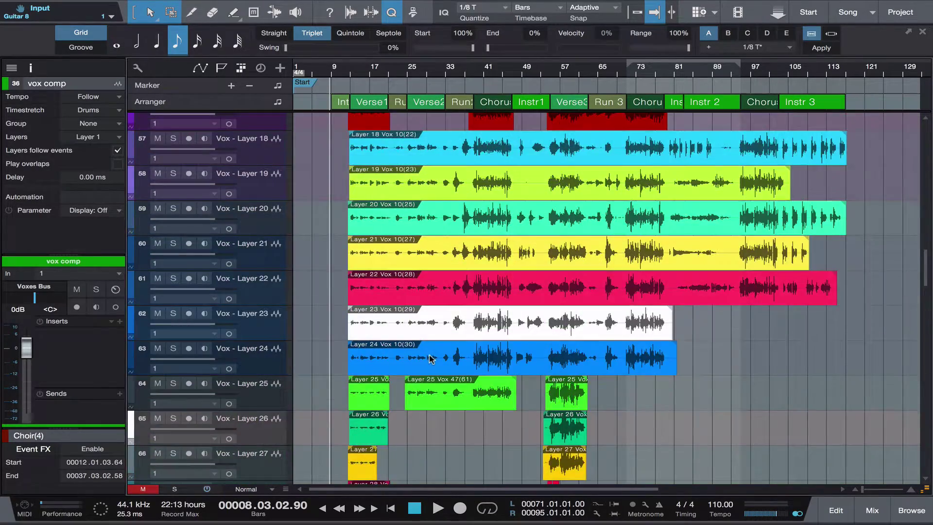
{"action": "scroll", "coordinate": [430, 358], "scroll_direction": "up", "scroll_amount": 7}
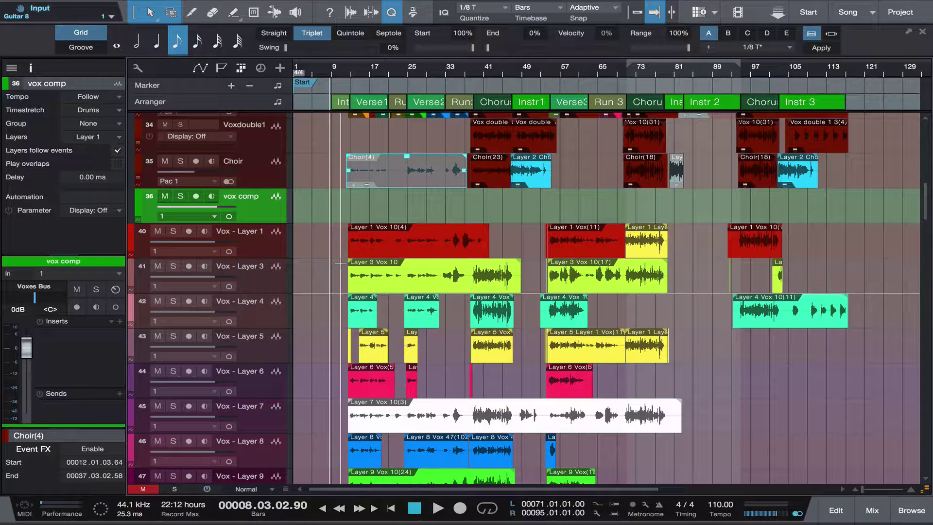
{"action": "left_click_drag", "start_coordinate": [314, 242], "coordinate": [797, 248]}
{"action": "left_click_drag", "start_coordinate": [388, 245], "coordinate": [388, 211]}
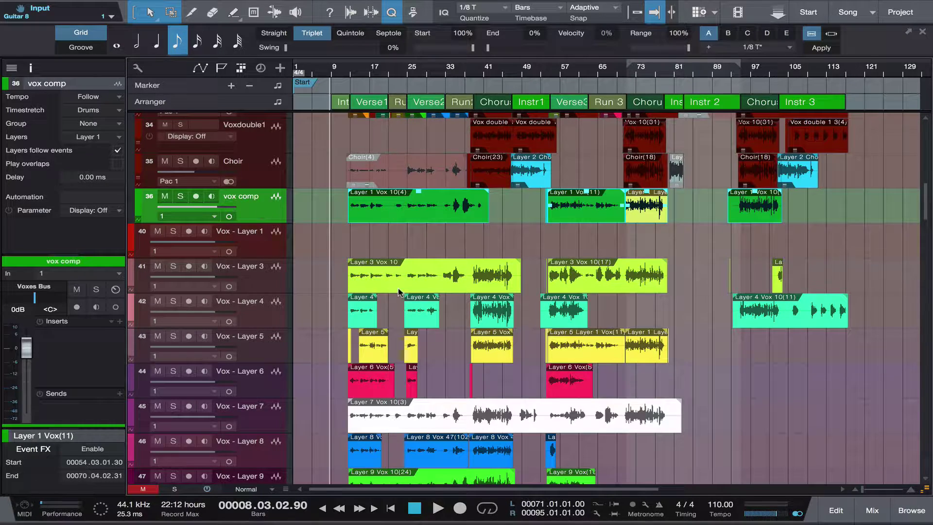
Try adding a new empty layer to the Vox track and undo the addition
{"action": "scroll", "coordinate": [397, 292], "scroll_direction": "up", "scroll_amount": 4}
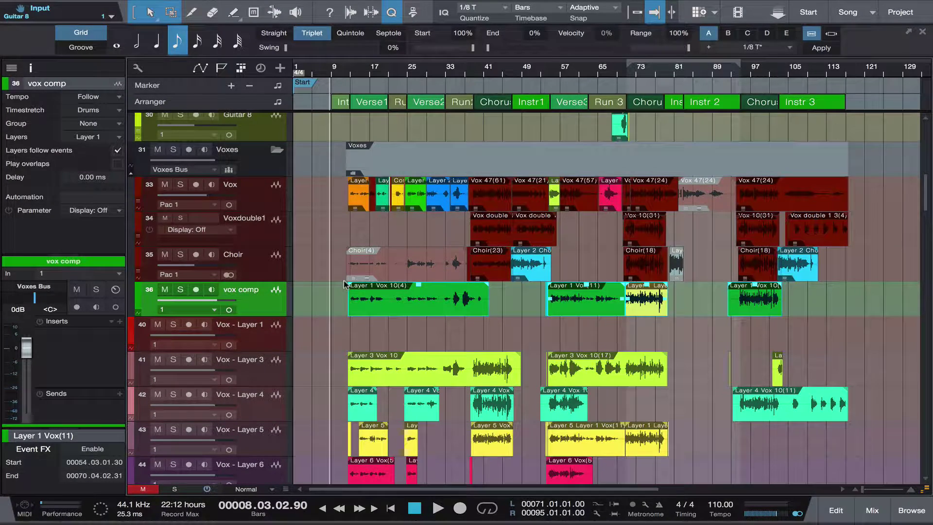
{"action": "left_click", "coordinate": [252, 202]}
{"action": "key", "text": "shift+t"}
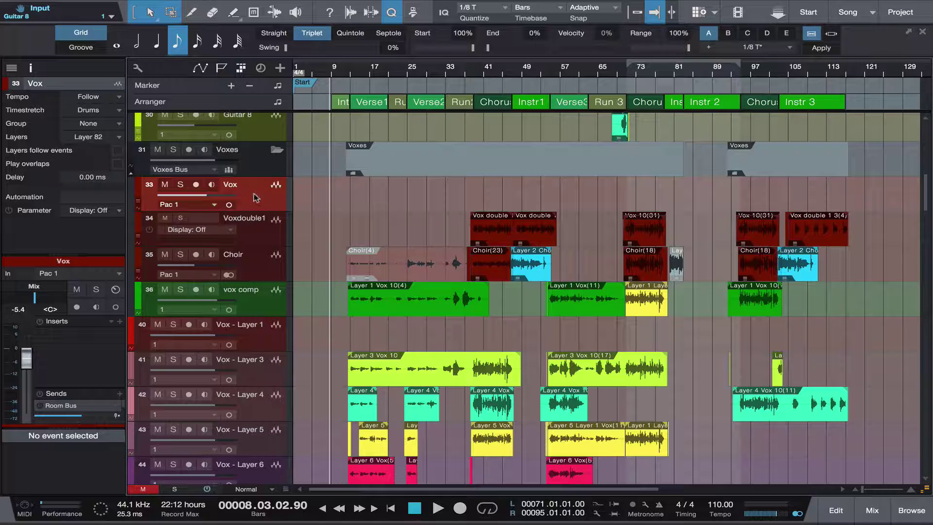
{"action": "key", "text": "super+z"}
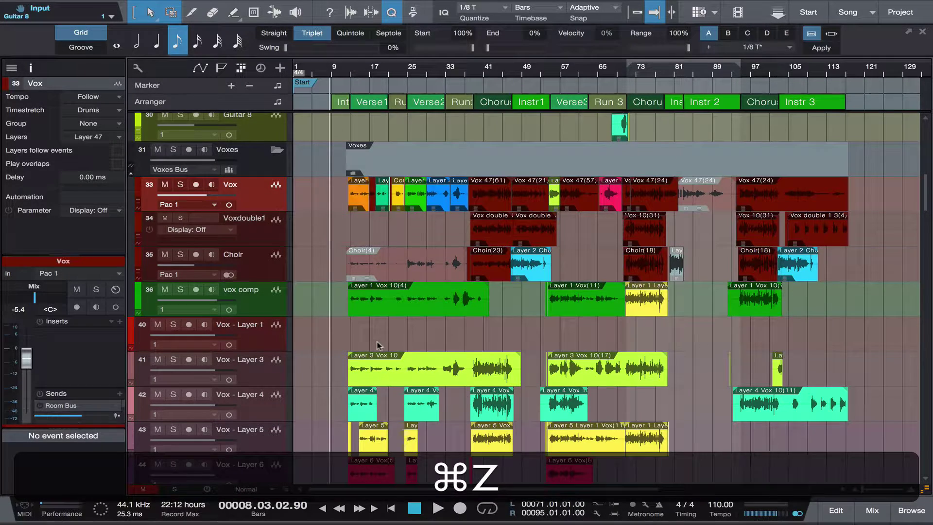
Add a new empty layer to the vox comp track and move all Vox - Layer 3 events onto it, keeping their timeline positions
{"action": "scroll", "coordinate": [376, 346], "scroll_direction": "down", "scroll_amount": 2}
{"action": "scroll", "coordinate": [376, 346], "scroll_direction": "down", "scroll_amount": 1}
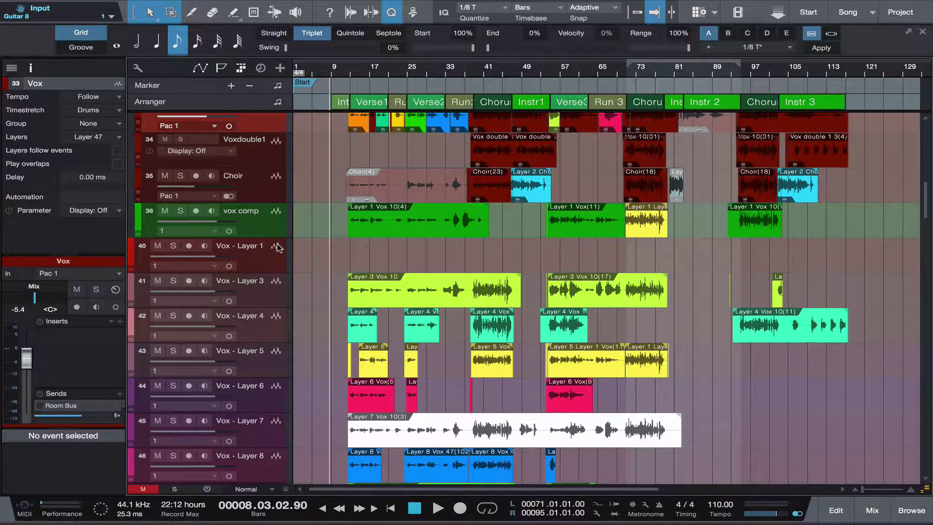
{"action": "scroll", "coordinate": [336, 270], "scroll_direction": "down", "scroll_amount": 1}
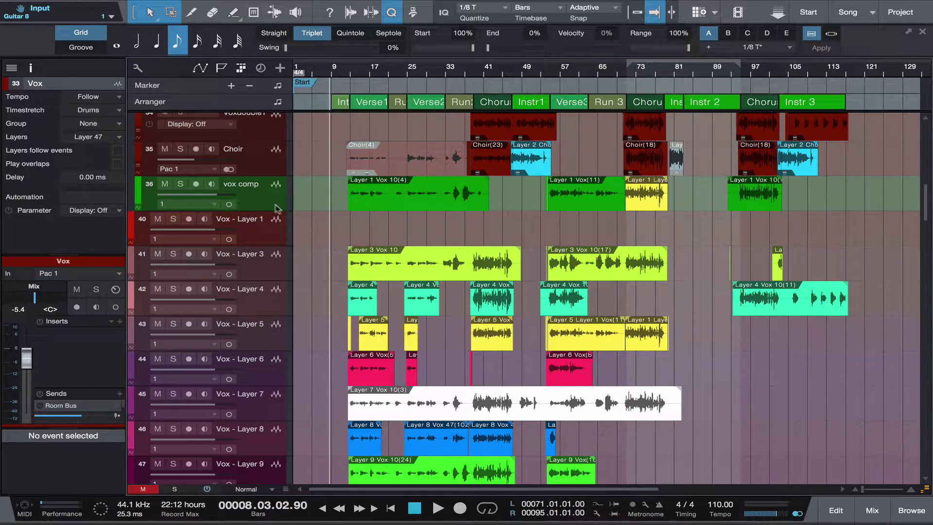
{"action": "left_click", "coordinate": [311, 195]}
{"action": "key", "text": "shift+t"}
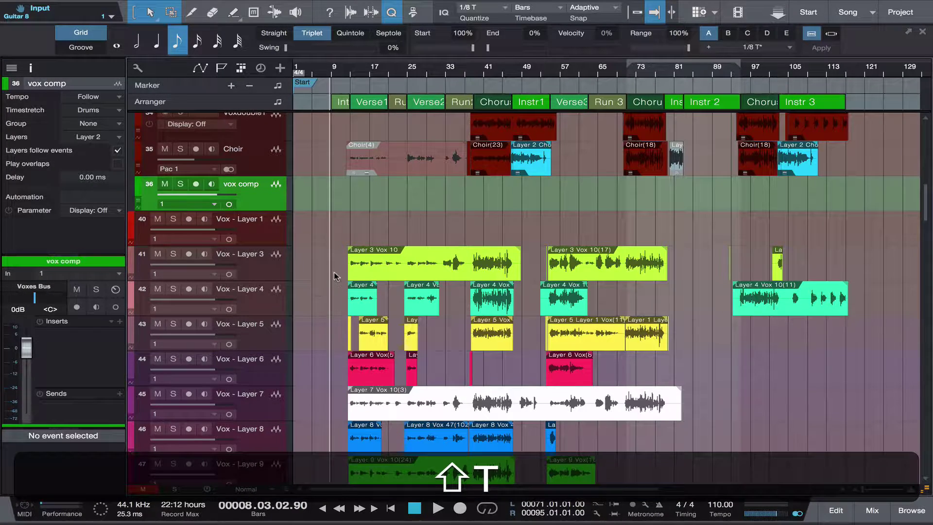
{"action": "left_click_drag", "start_coordinate": [334, 272], "coordinate": [852, 257]}
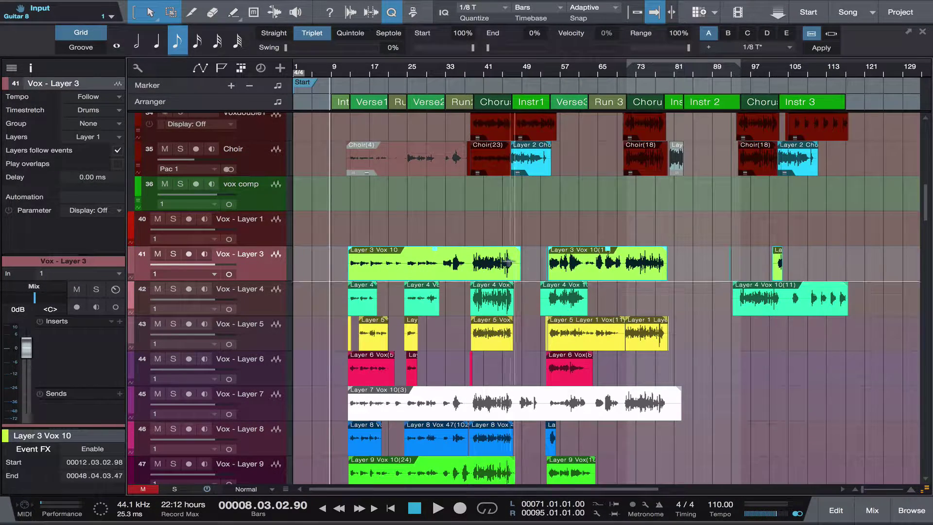
{"action": "left_click_drag", "start_coordinate": [460, 271], "coordinate": [461, 201]}
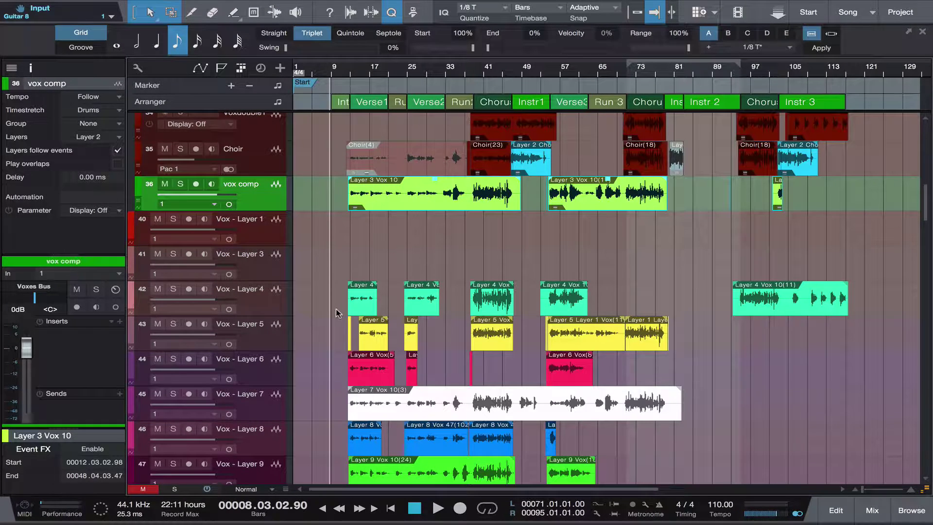
Add another empty layer to the vox comp track and move the Vox - Layer 4 events up to it at unchanged timeline positions
{"action": "key", "text": "shift+t"}
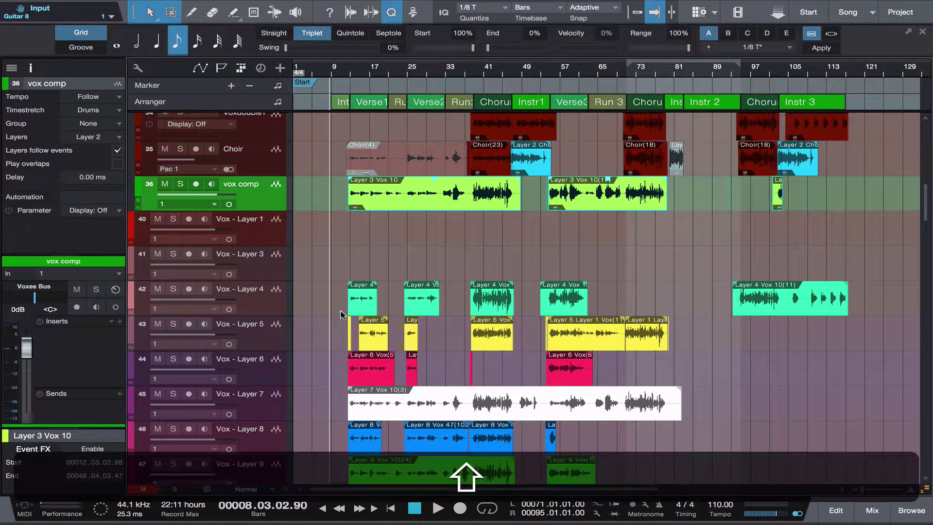
{"action": "left_click", "coordinate": [362, 299]}
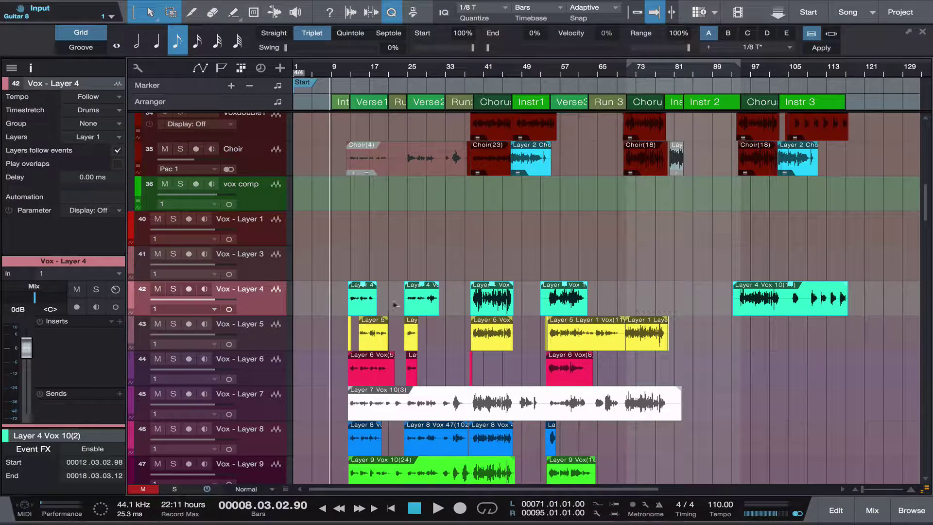
{"action": "left_click_drag", "start_coordinate": [367, 302], "coordinate": [367, 197]}
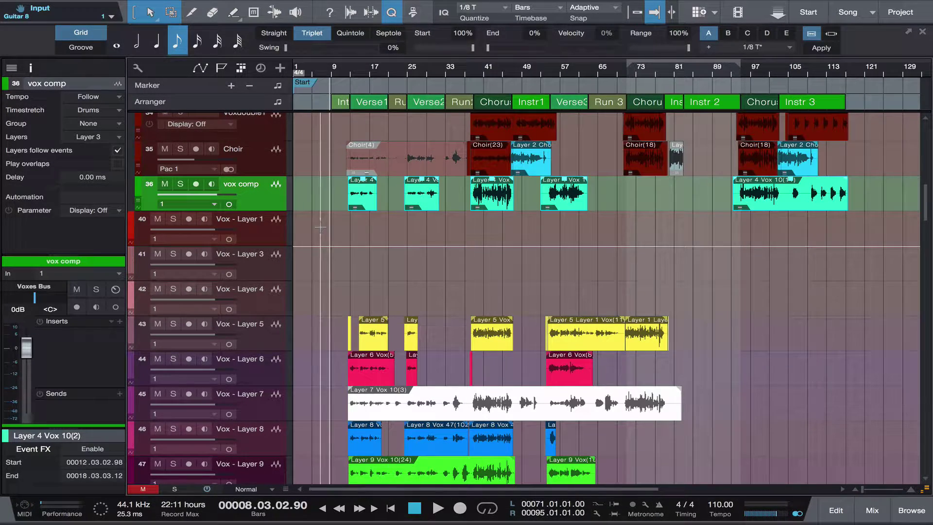
Show the vox comp track's layers, duplicate the active layer with the Layer 4 events, and add a new empty layer
{"action": "key", "text": "alt"}
{"action": "key", "text": "ctrl+alt+t"}
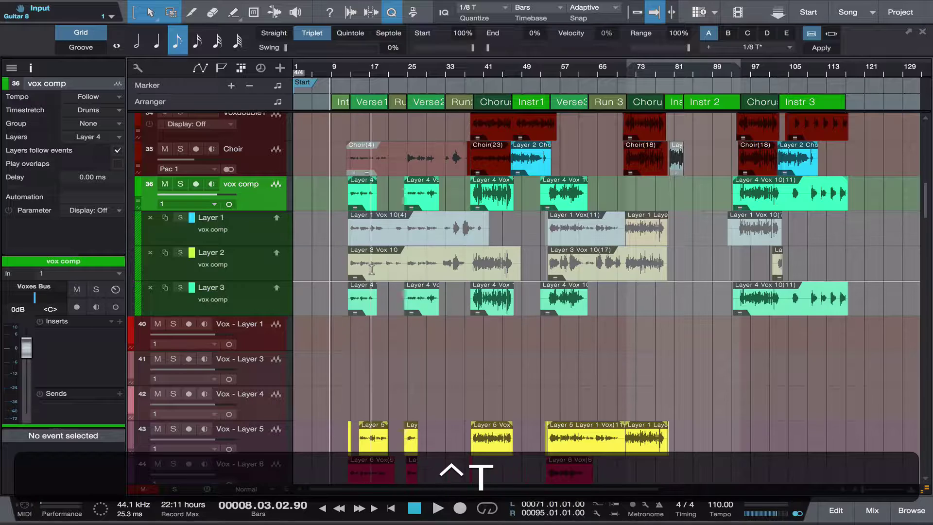
{"action": "key", "text": "shift+t"}
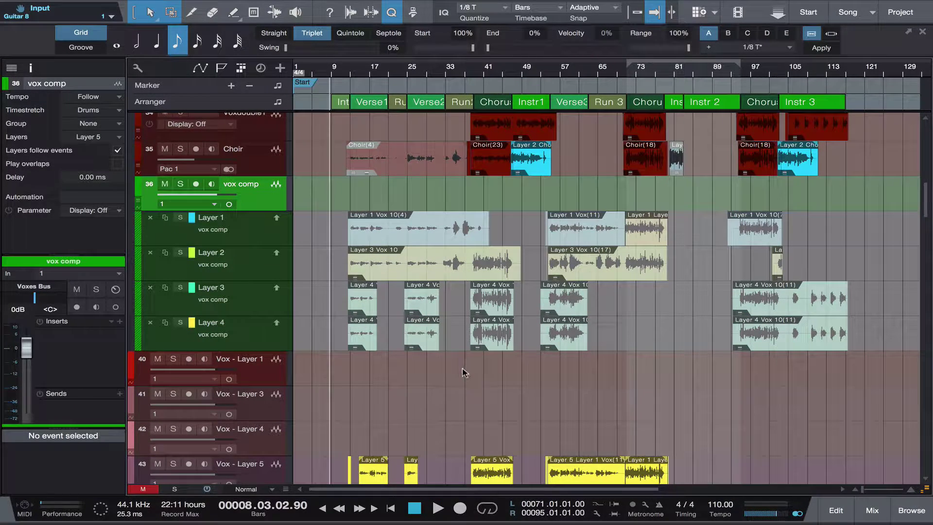
Try duplicating the empty active layer of the vox comp track and undo the addition
{"action": "key", "text": "ctrl+t"}
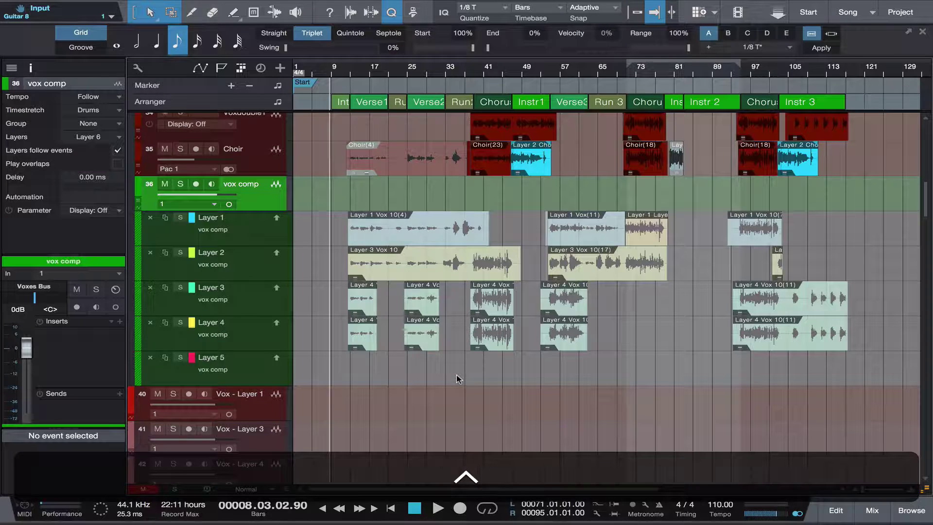
{"action": "key", "text": "super+z"}
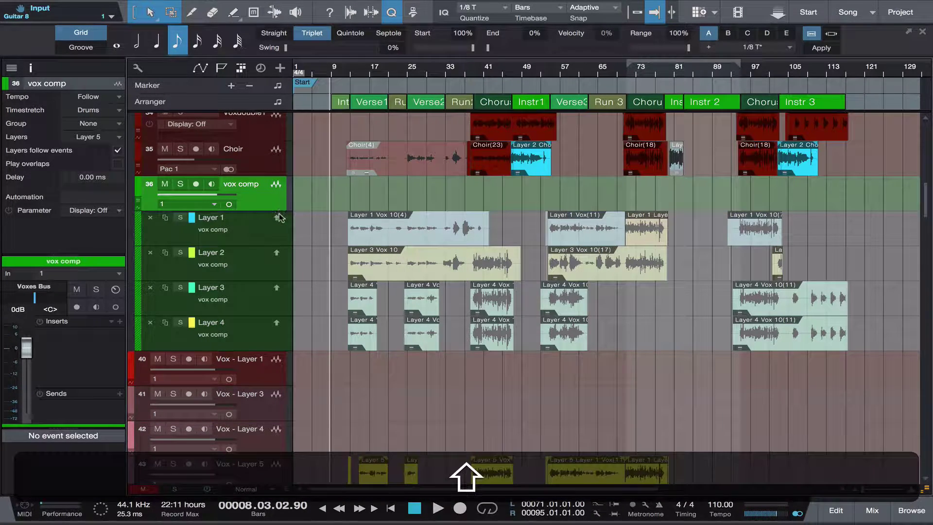
{"action": "key", "text": "ctrl+t"}
{"action": "key", "text": "ctrl+super+z"}
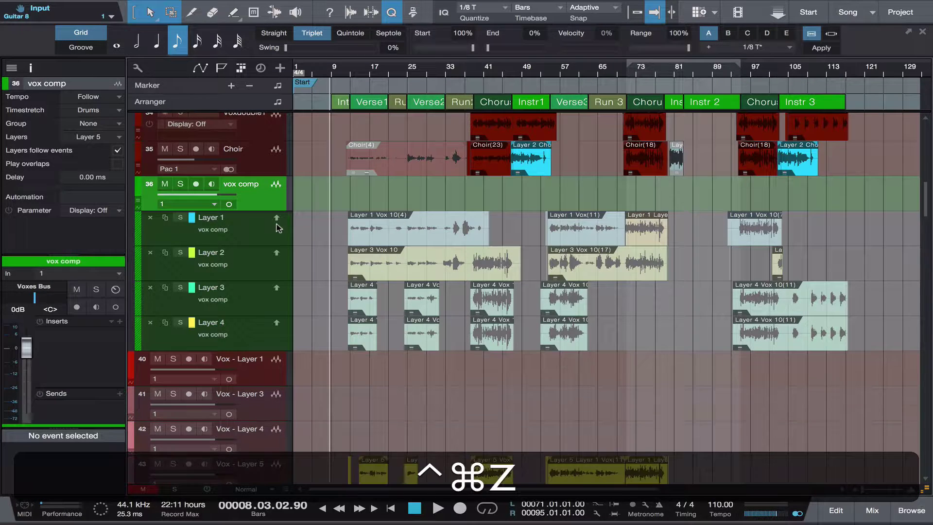
Add three more empty layers to the vox comp track by duplicating the active one, and hide its layers
{"action": "key", "text": "ctrl+t"}
{"action": "key", "text": "ctrl+t"}
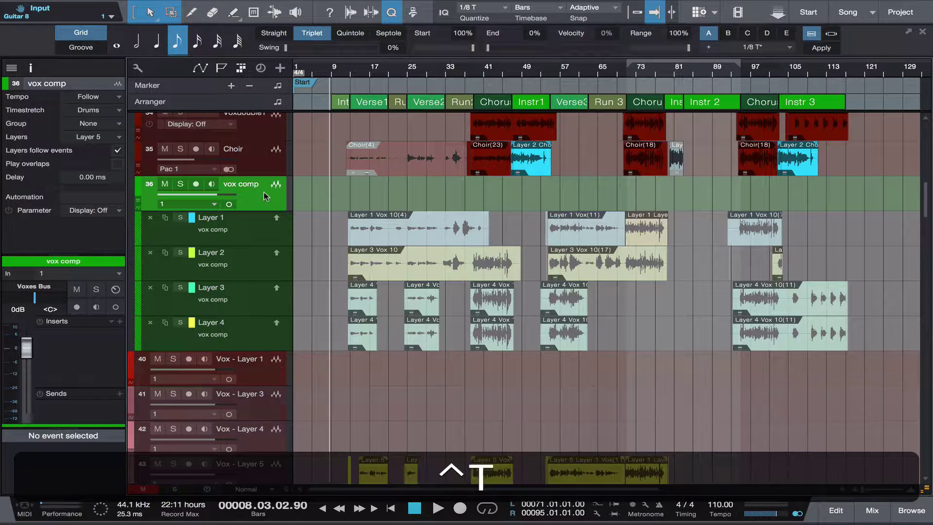
{"action": "key", "text": "ctrl+t"}
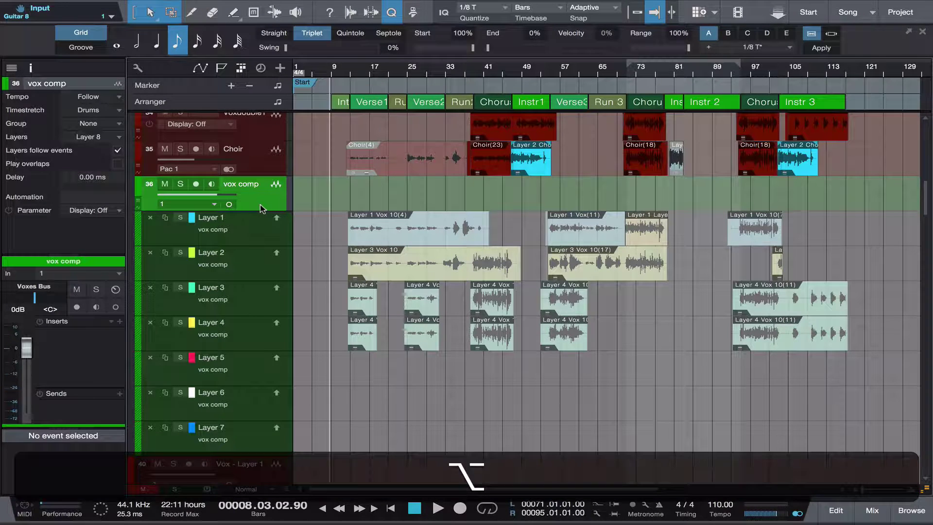
{"action": "key", "text": "ctrl+alt+t"}
{"action": "key", "text": "alt+t"}
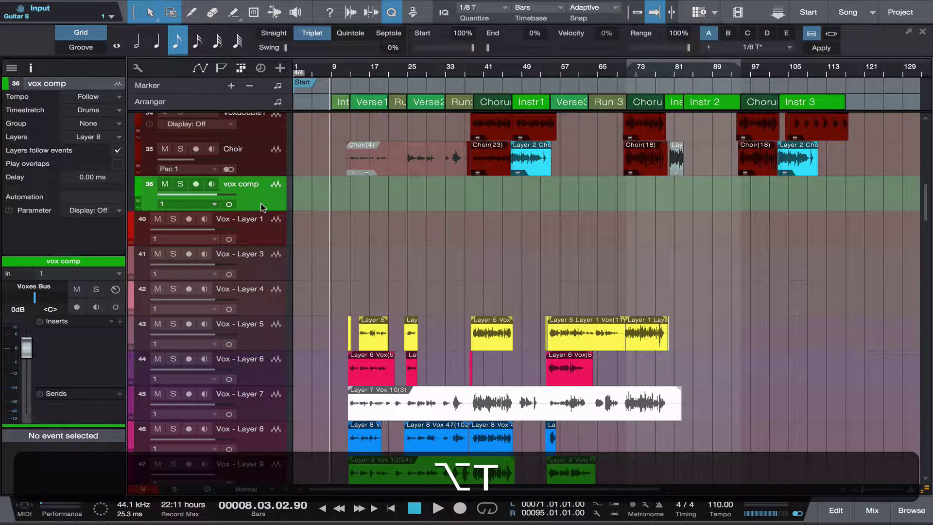
Move all the Vox - Layer 5 events up to the vox comp track's empty active layer, keeping their timeline positions
{"action": "left_click_drag", "start_coordinate": [324, 316], "coordinate": [670, 352]}
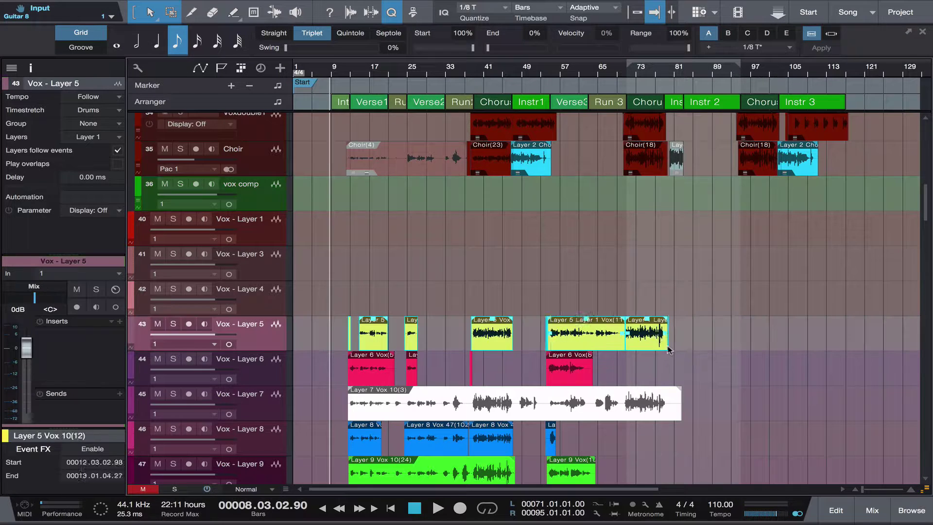
{"action": "key", "text": "super+z"}
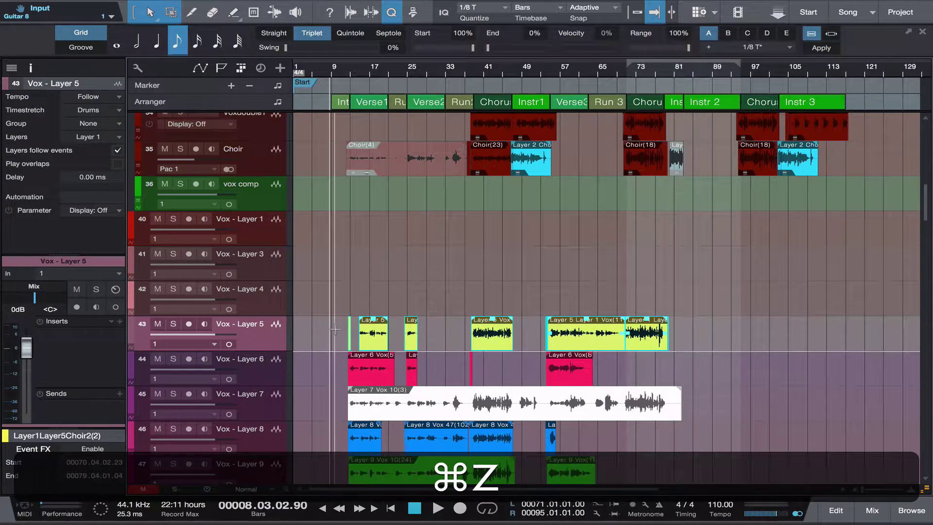
{"action": "left_click_drag", "start_coordinate": [578, 335], "coordinate": [578, 195]}
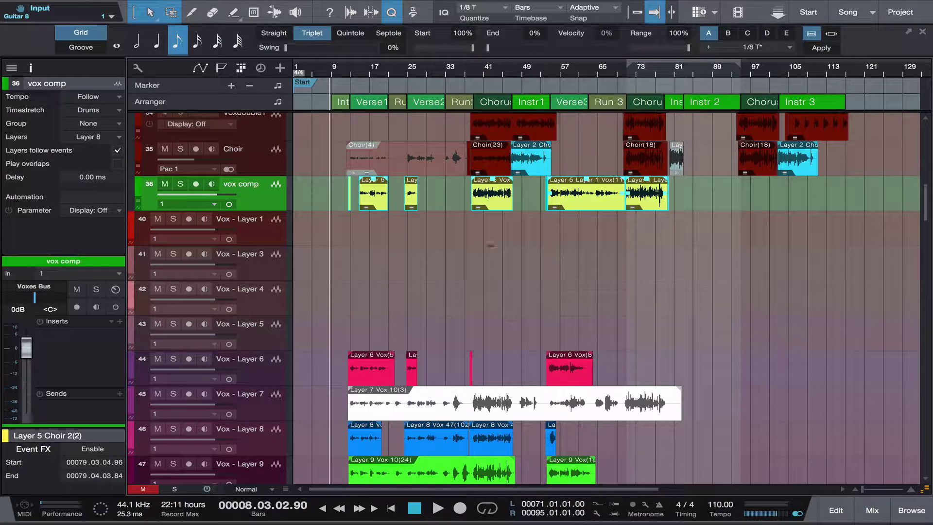
Move the Vox - Layer 6 and Vox - Layer 7 events to the vox comp track, each set onto its own new layer at unchanged timeline positions
{"action": "key", "text": "shift+t"}
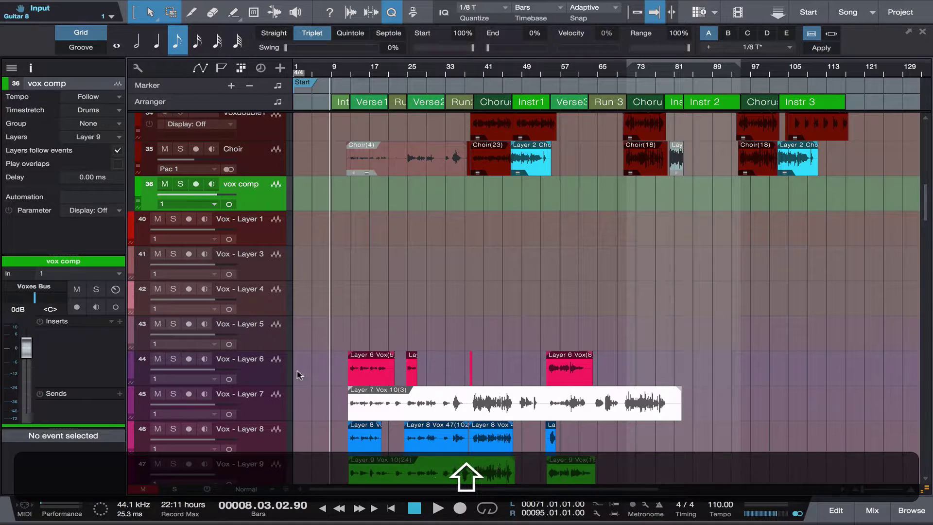
{"action": "left_click_drag", "start_coordinate": [298, 376], "coordinate": [581, 195]}
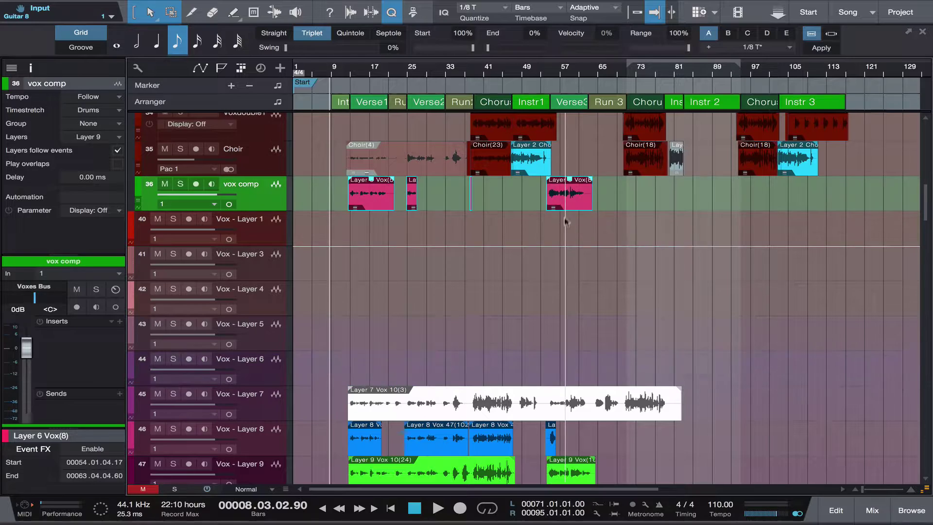
{"action": "key", "text": "shift+t"}
{"action": "left_click", "coordinate": [567, 406]}
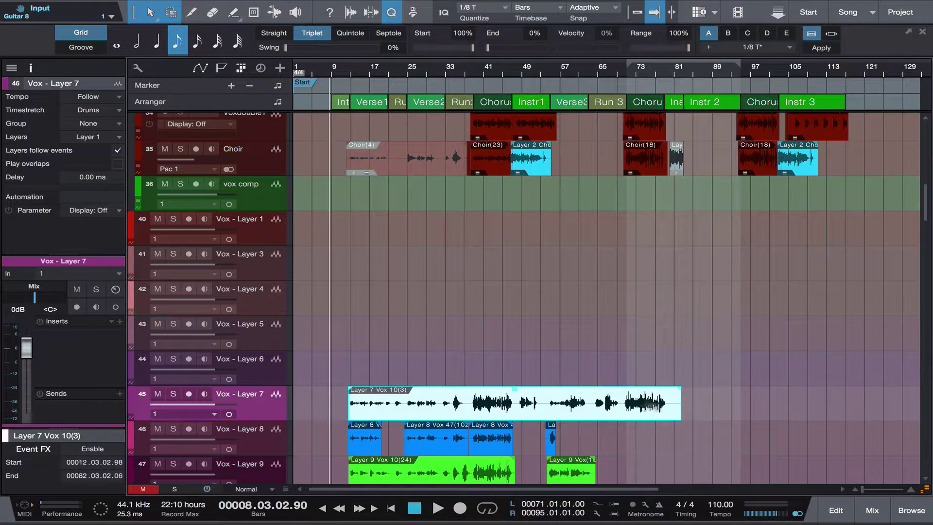
{"action": "left_click_drag", "start_coordinate": [553, 410], "coordinate": [540, 195]}
Add a new layer to the vox comp track and move the Vox - Layer 8 events onto it, undoing any shift in their timeline positions
{"action": "key", "text": "shift+t"}
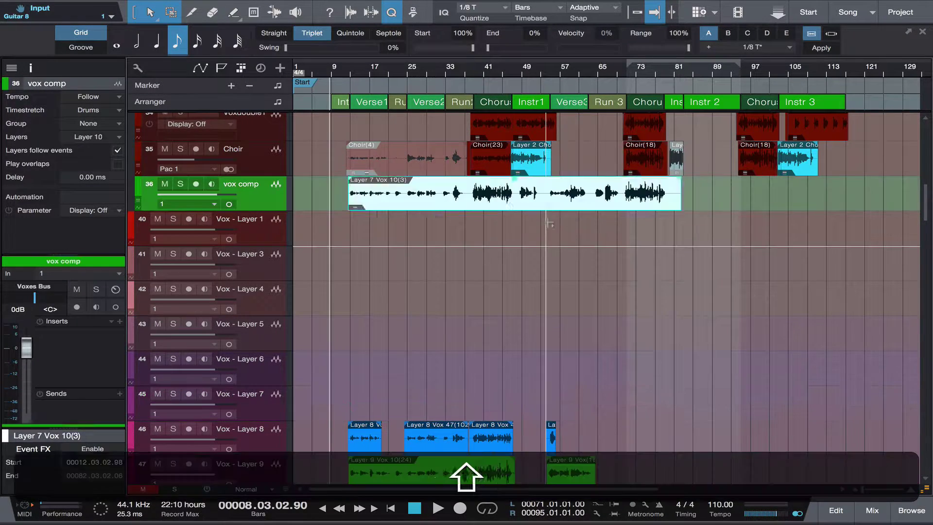
{"action": "left_click", "coordinate": [496, 440]}
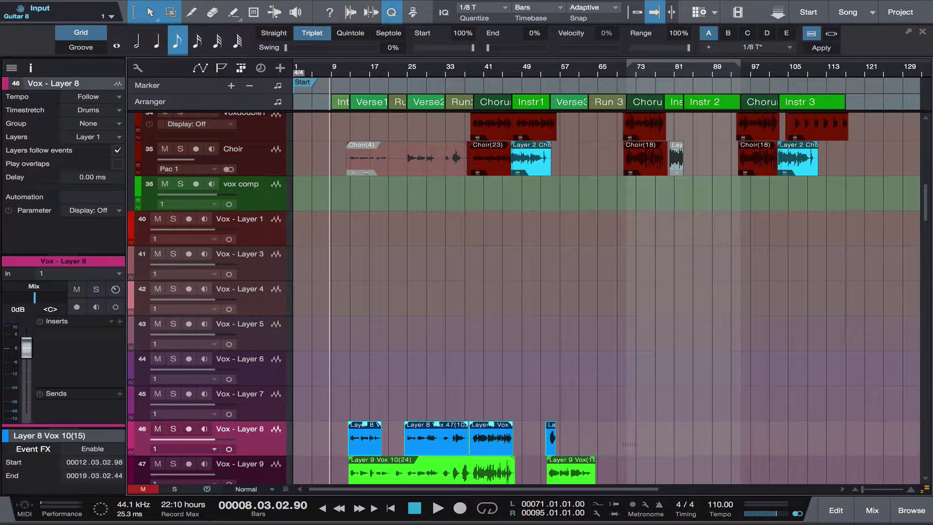
{"action": "left_click_drag", "start_coordinate": [496, 440], "coordinate": [506, 196]}
{"action": "key", "text": "shift+t"}
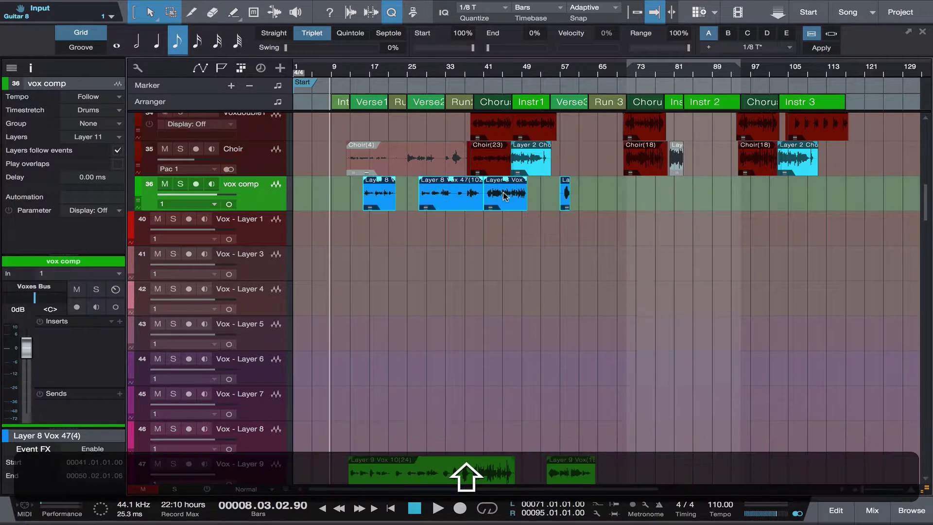
{"action": "key", "text": "super+shift+z"}
{"action": "key", "text": "super+z"}
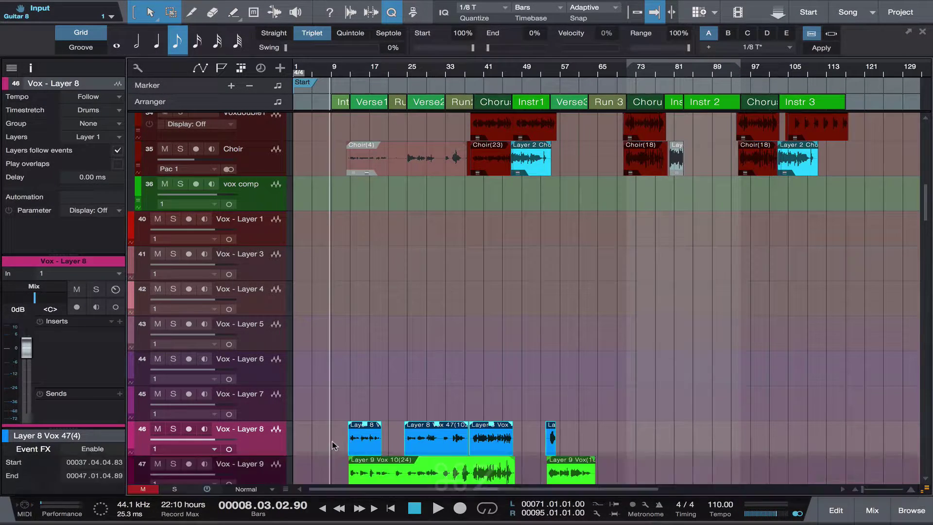
{"action": "left_click_drag", "start_coordinate": [451, 442], "coordinate": [450, 197]}
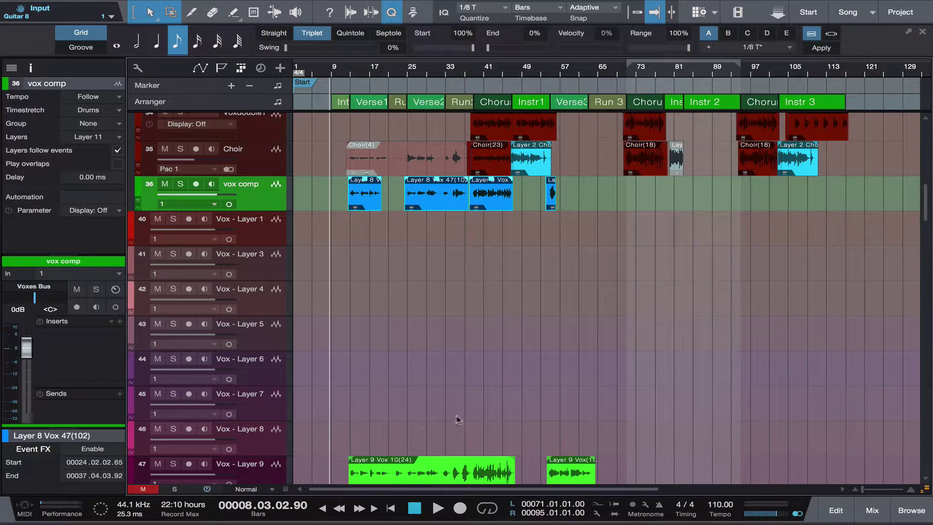
Remove the seven emptied tracks from Vox - Layer 1 through Vox - Layer 8
{"action": "scroll", "coordinate": [462, 418], "scroll_direction": "down", "scroll_amount": 5}
{"action": "scroll", "coordinate": [463, 418], "scroll_direction": "up", "scroll_amount": 5}
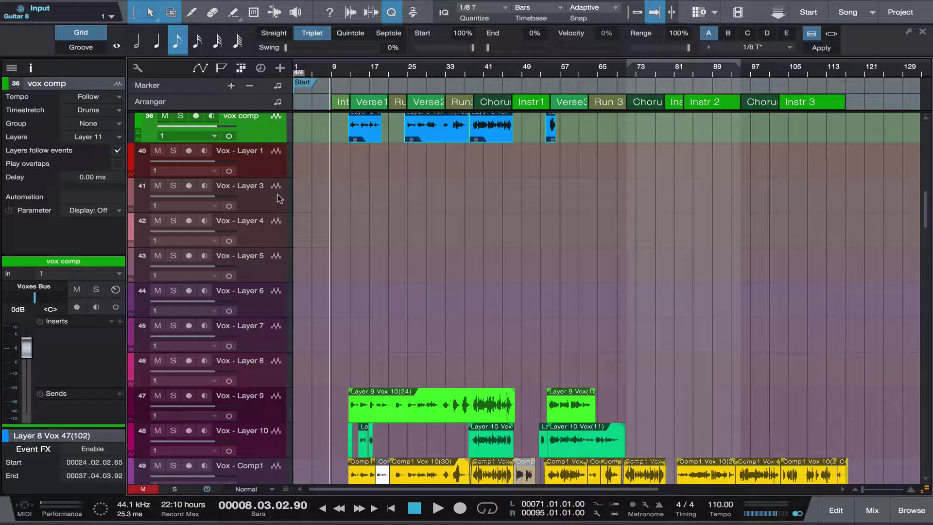
{"action": "left_click", "coordinate": [245, 165]}
{"action": "left_click", "coordinate": [258, 370], "text": "shift"}
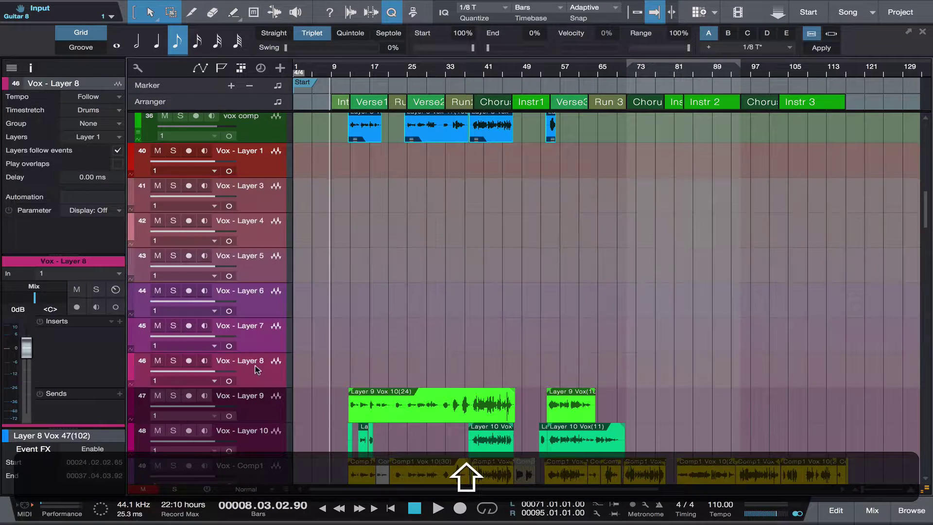
{"action": "right_click", "coordinate": [263, 276]}
{"action": "left_click", "coordinate": [328, 62]}
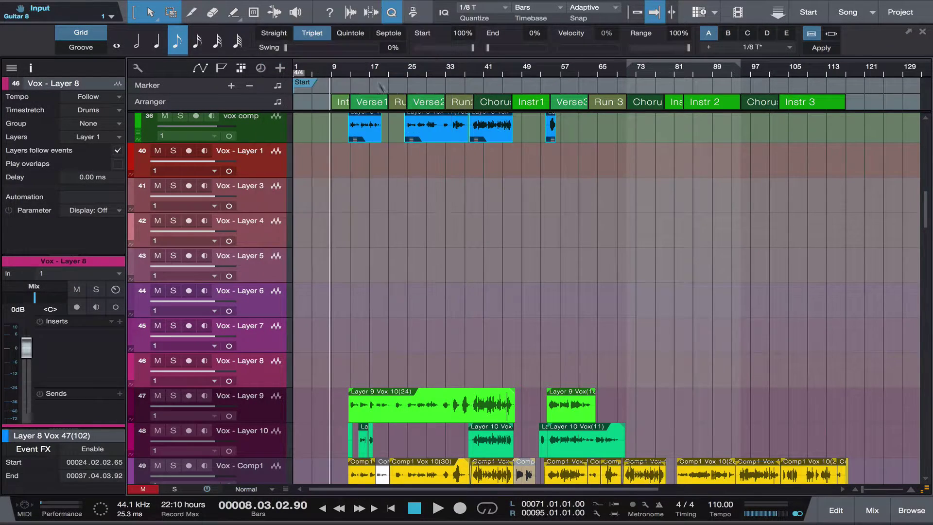
{"action": "scroll", "coordinate": [480, 288], "scroll_direction": "up", "scroll_amount": 4}
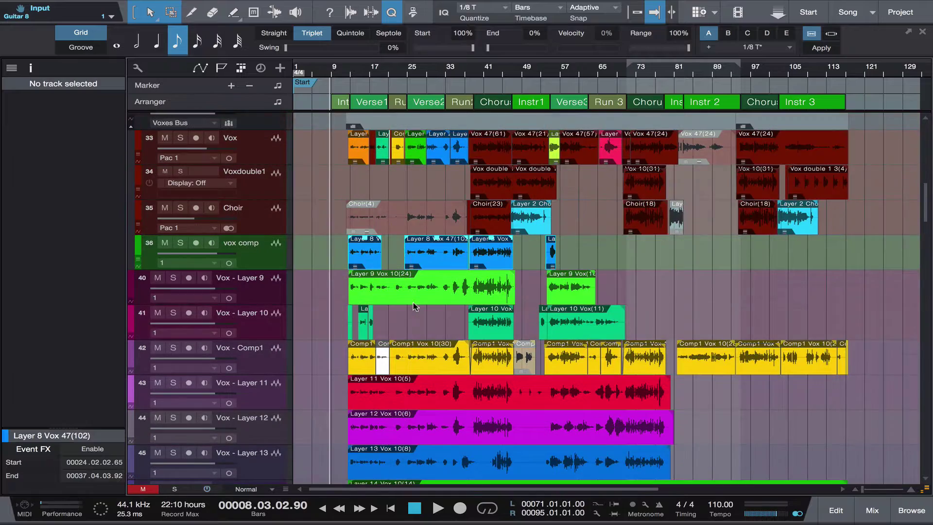
Duplicate the vox comp track's active layer twice with its layers shown, and hide the layers again
{"action": "left_click", "coordinate": [256, 259]}
{"action": "key", "text": "ctrl+t"}
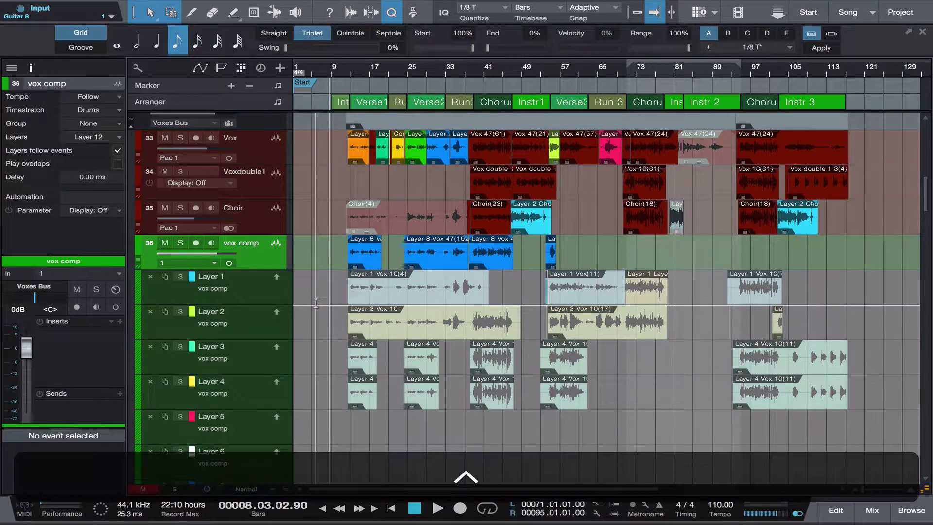
{"action": "key", "text": "ctrl+t"}
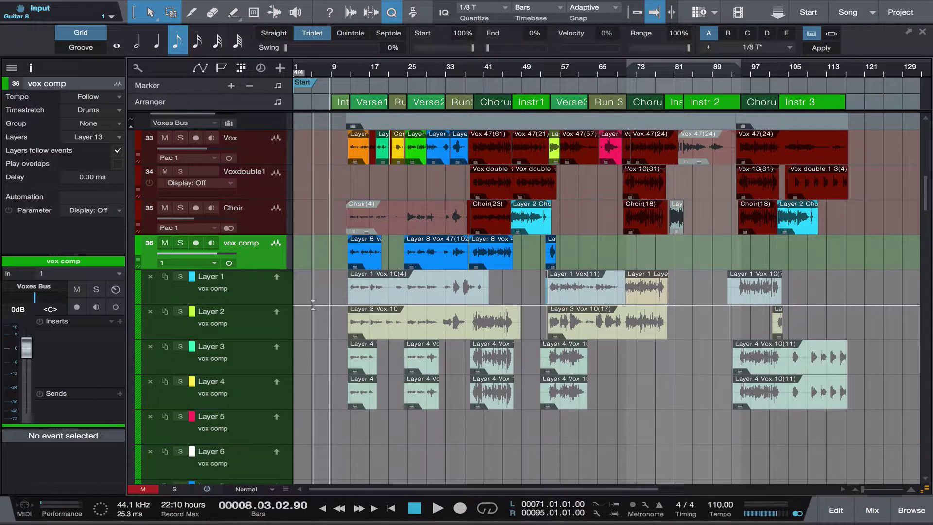
{"action": "key", "text": "alt"}
{"action": "key", "text": "alt+t"}
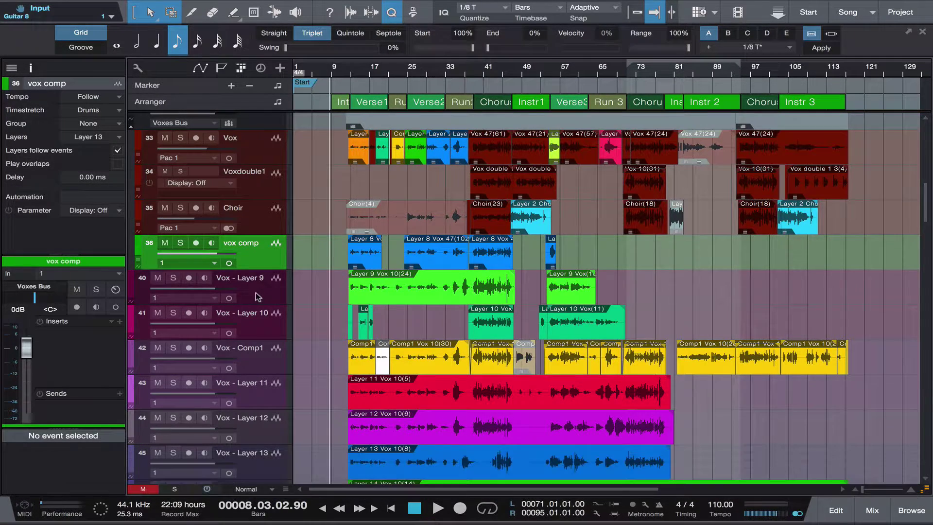
Add a new layer to the Vox - Layer 9 track and move all Vox - Layer 10 events onto it at unchanged timeline positions
{"action": "left_click", "coordinate": [259, 295]}
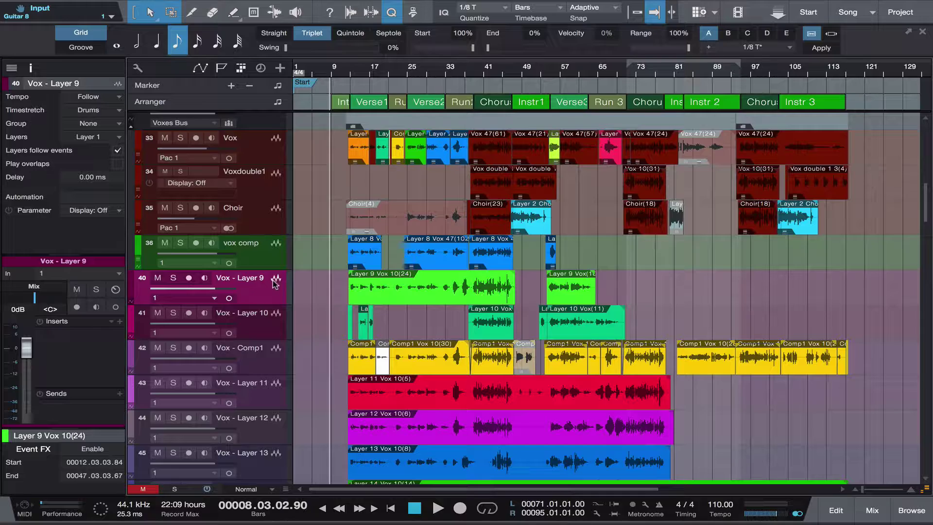
{"action": "key", "text": "shift+t"}
{"action": "left_click_drag", "start_coordinate": [322, 304], "coordinate": [696, 335]}
{"action": "left_click_drag", "start_coordinate": [468, 306], "coordinate": [319, 336]}
{"action": "left_click_drag", "start_coordinate": [565, 326], "coordinate": [565, 292]}
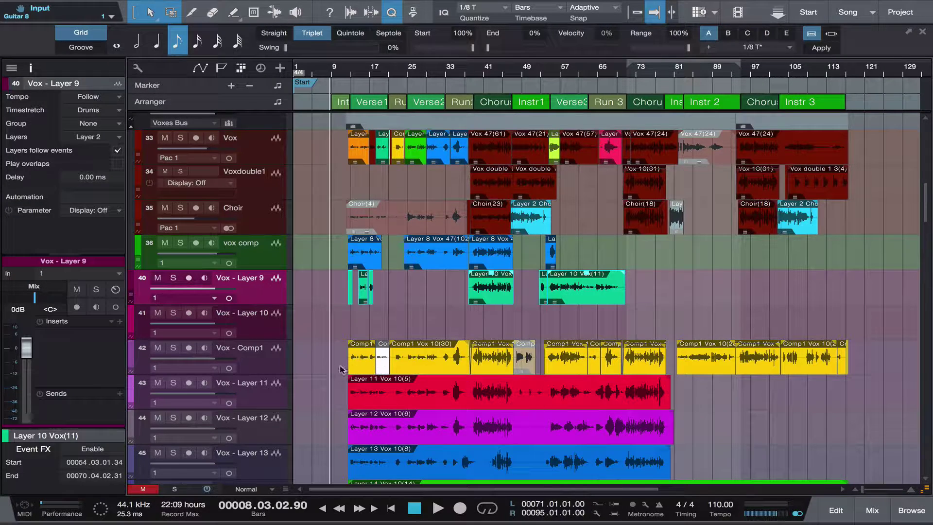
Show the Vox - Layer 9 track's layers and move all Vox - Comp1 events onto the empty Vox - Layer 10 track
{"action": "key", "text": "alt+t"}
{"action": "left_click_drag", "start_coordinate": [337, 396], "coordinate": [535, 396]}
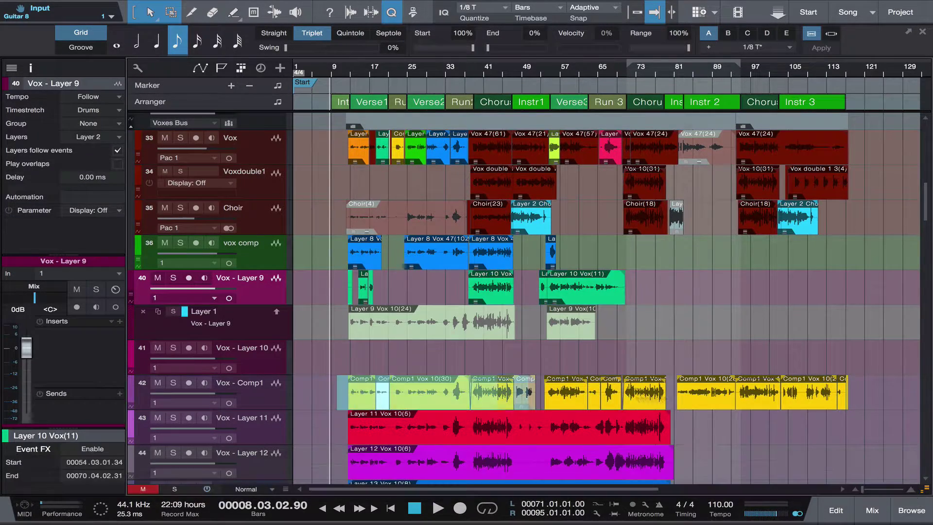
{"action": "left_click", "coordinate": [428, 394]}
{"action": "left_click_drag", "start_coordinate": [413, 406], "coordinate": [419, 363]}
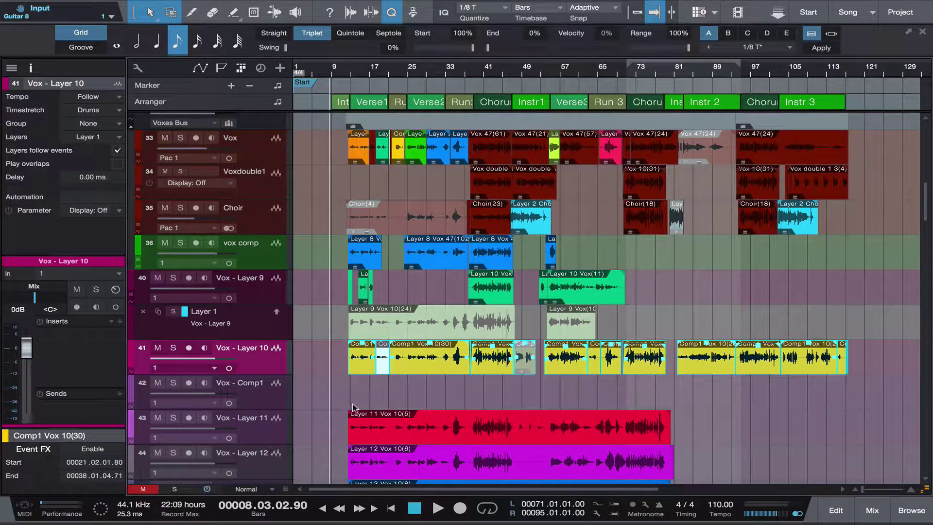
Add a new layer to the vox comp track, keep its layers hidden, and move the Vox - Layer 11 event onto it
{"action": "left_click", "coordinate": [362, 430]}
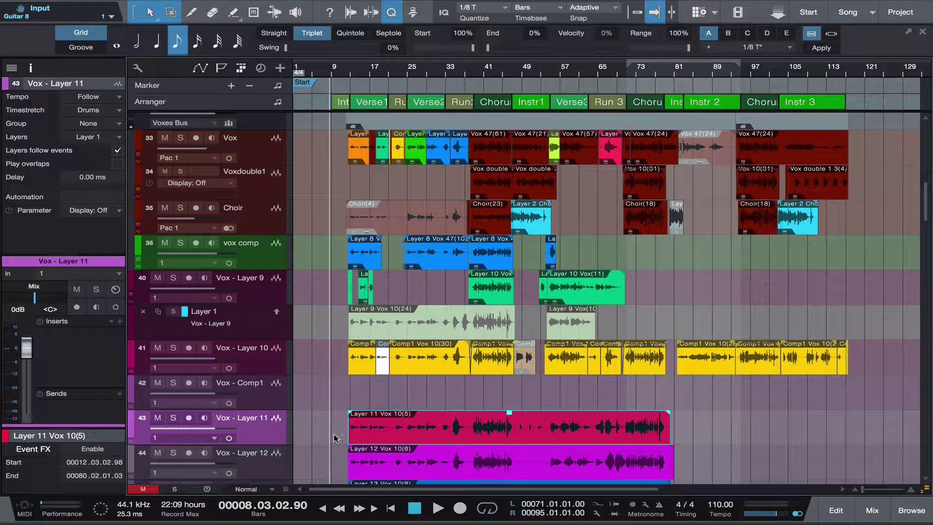
{"action": "key", "text": "alt"}
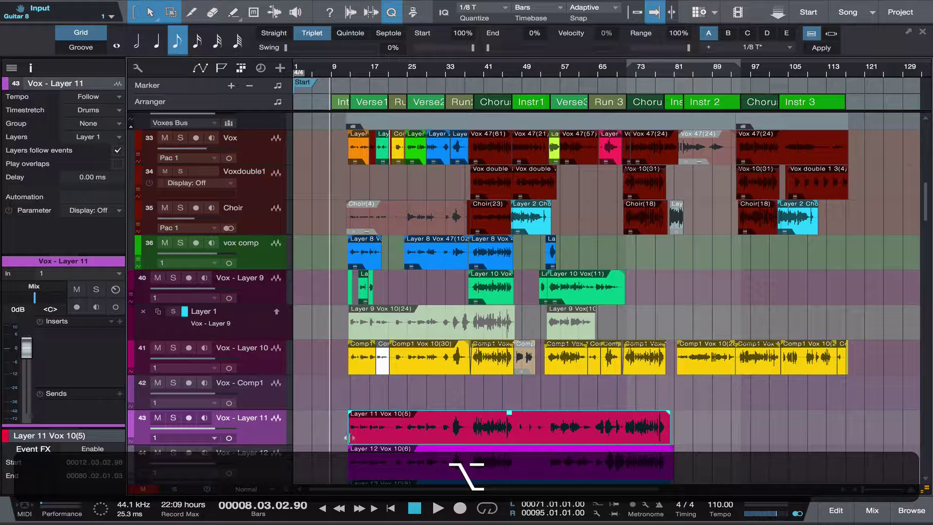
{"action": "left_click", "coordinate": [254, 259]}
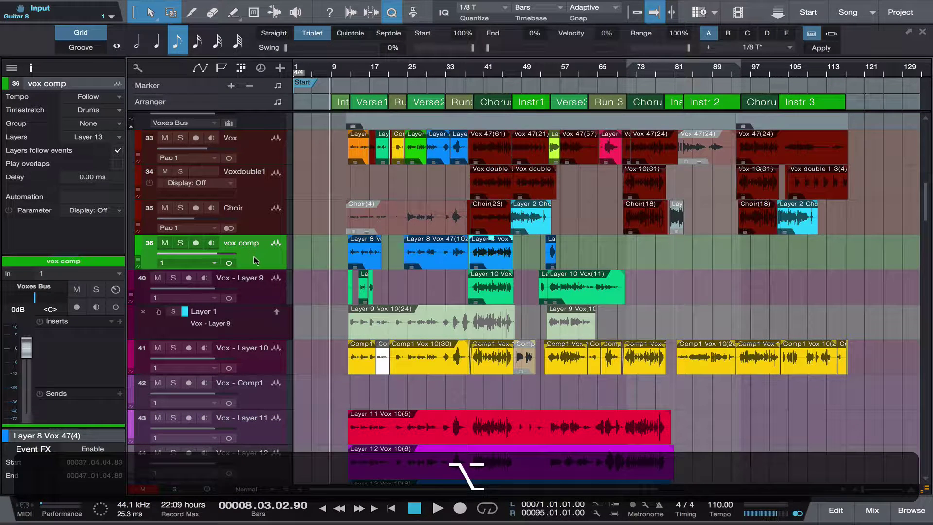
{"action": "key", "text": "alt+t"}
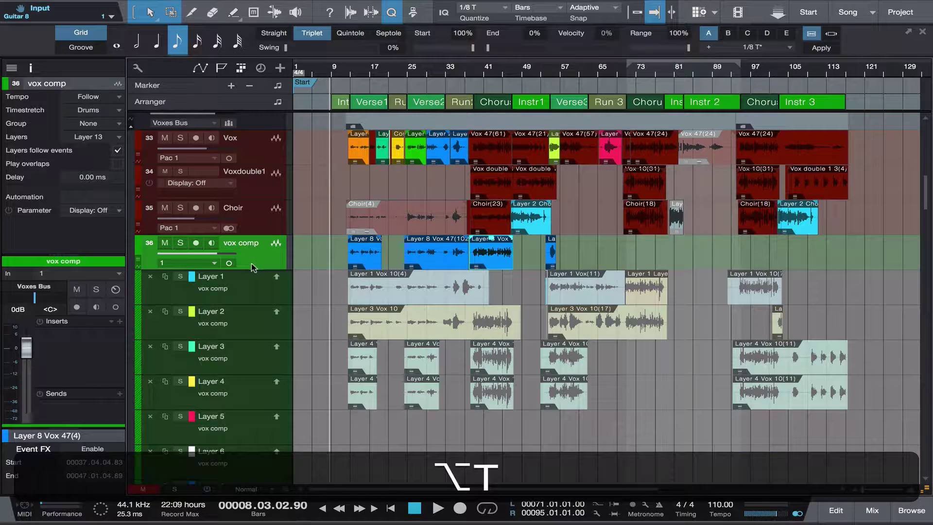
{"action": "key", "text": "alt+shift+t"}
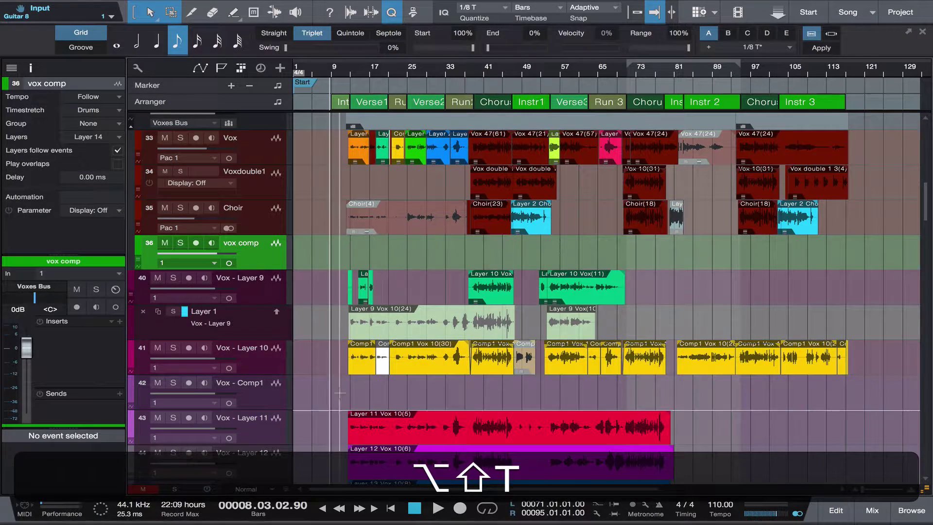
{"action": "left_click_drag", "start_coordinate": [380, 438], "coordinate": [365, 269]}
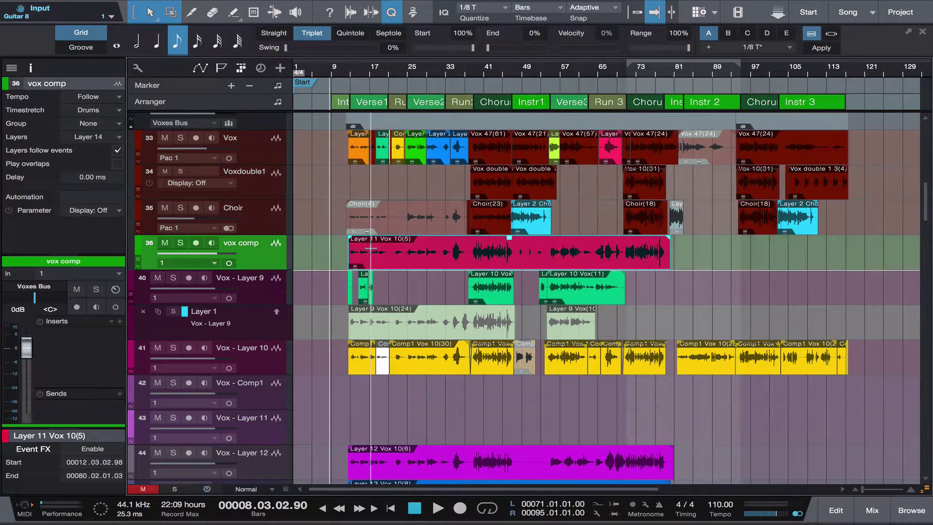
Move the Vox - Layer 12 and Vox - Layer 13 events to vox comp, each onto its own new layer, and add another empty layer
{"action": "key", "text": "shift+t"}
{"action": "left_click_drag", "start_coordinate": [383, 454], "coordinate": [383, 248]}
{"action": "key", "text": "shift+t"}
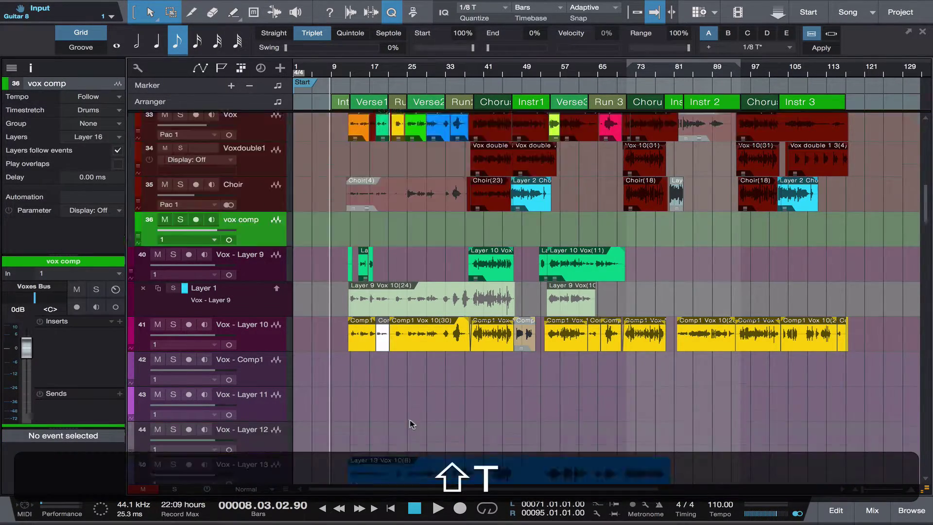
{"action": "scroll", "coordinate": [410, 419], "scroll_direction": "down", "scroll_amount": 5}
{"action": "scroll", "coordinate": [395, 332], "scroll_direction": "up", "scroll_amount": 5}
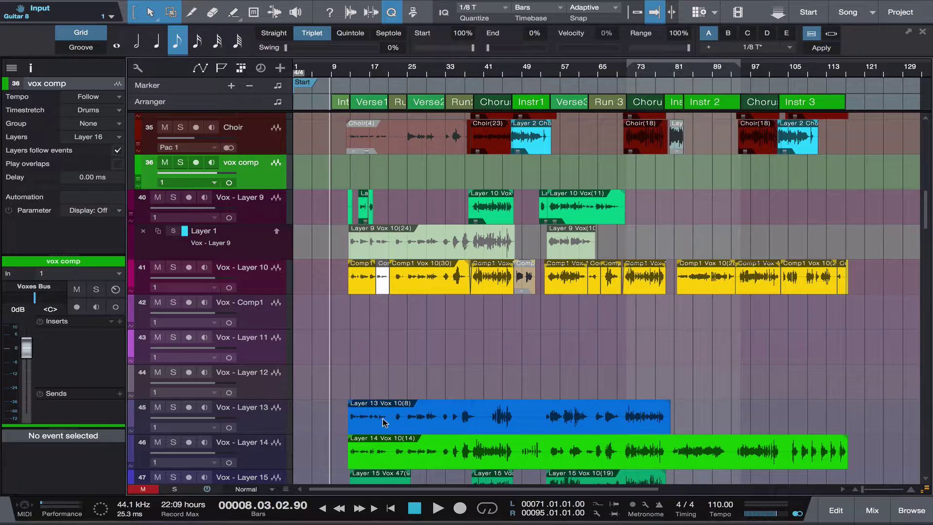
{"action": "left_click_drag", "start_coordinate": [385, 422], "coordinate": [385, 176]}
{"action": "key", "text": "shift+t"}
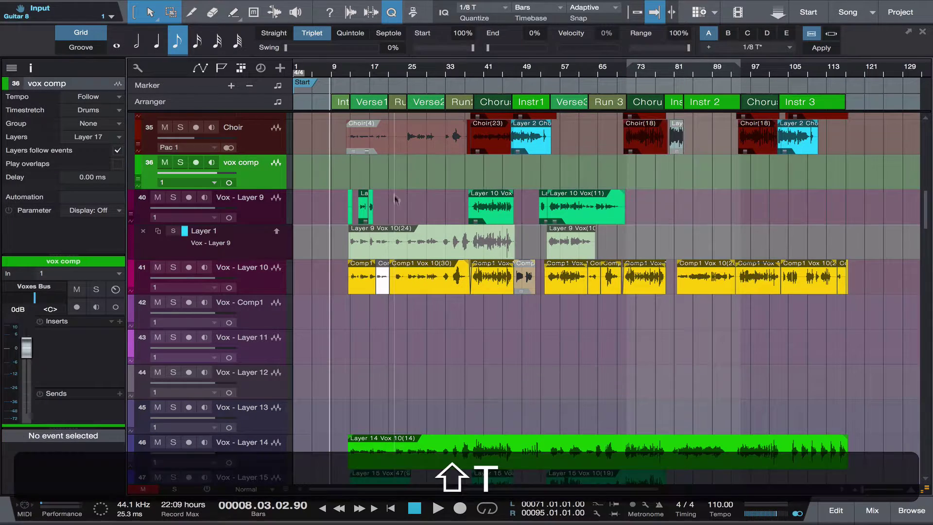
Remove the four emptied tracks from Vox - Comp1 through Vox - Layer 13
{"action": "left_click", "coordinate": [247, 309]}
{"action": "left_click", "coordinate": [256, 427], "text": "shift"}
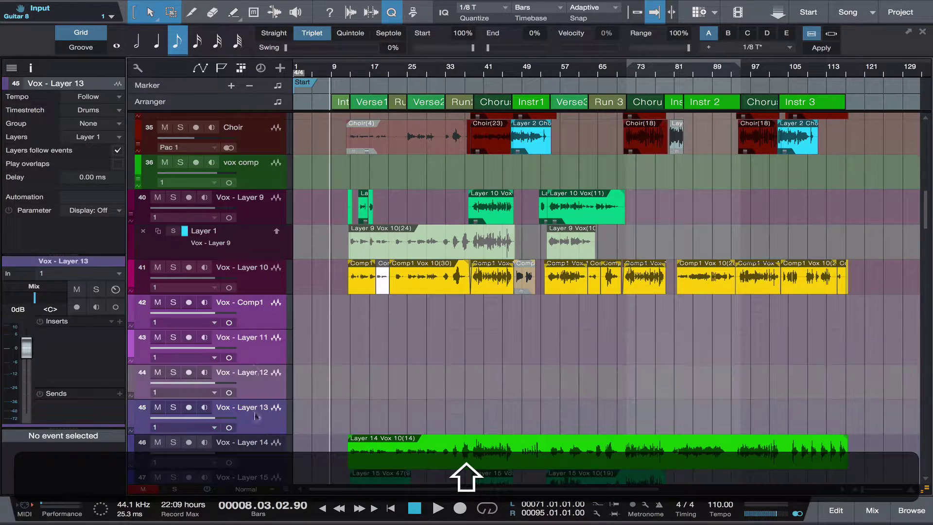
{"action": "right_click", "coordinate": [254, 364]}
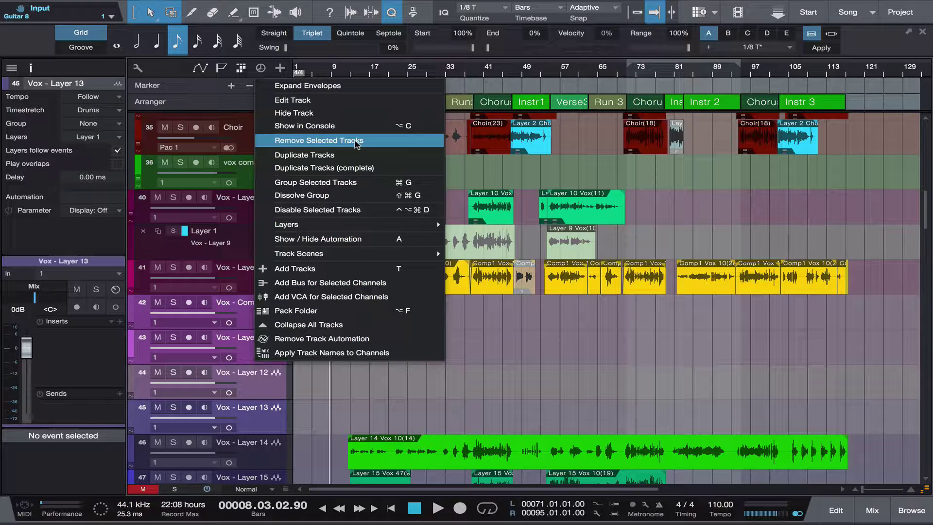
{"action": "left_click", "coordinate": [354, 141]}
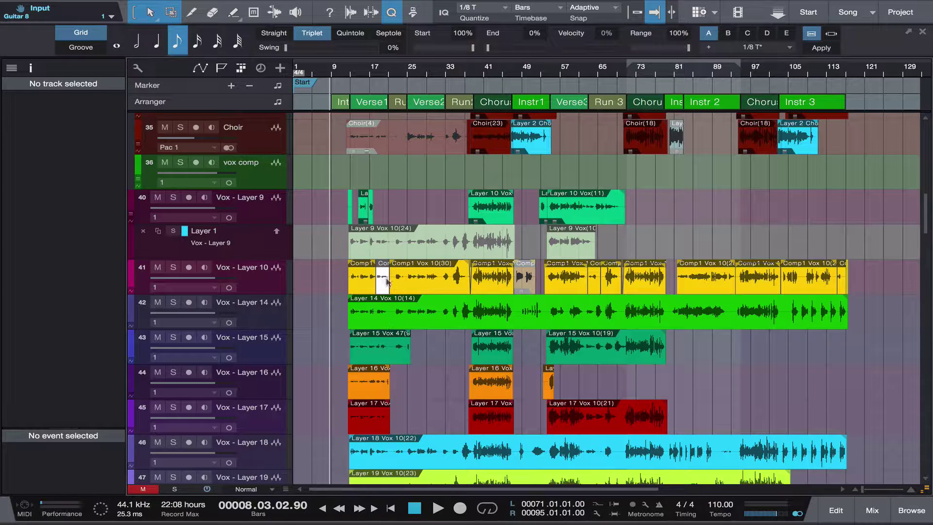
{"action": "left_click_drag", "start_coordinate": [325, 282], "coordinate": [886, 313]}
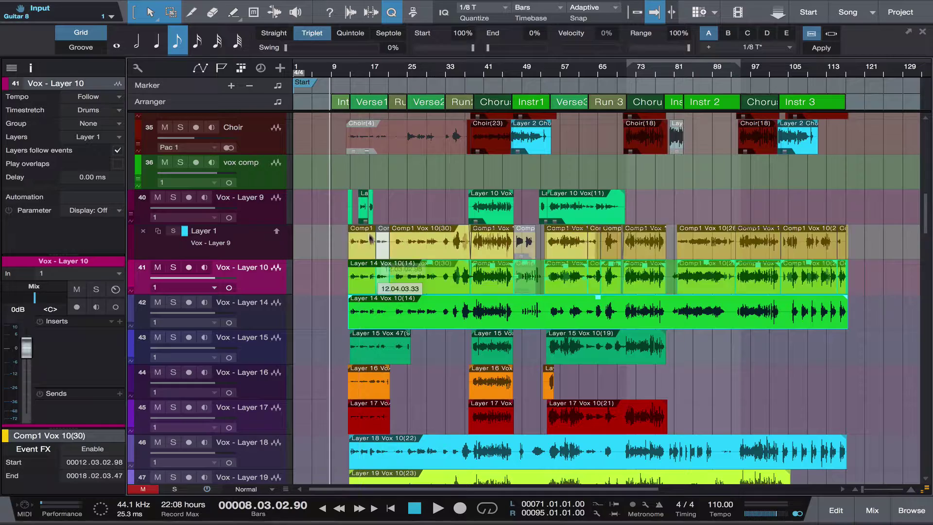
{"action": "left_click_drag", "start_coordinate": [366, 289], "coordinate": [367, 187]}
{"action": "key", "text": "super+z"}
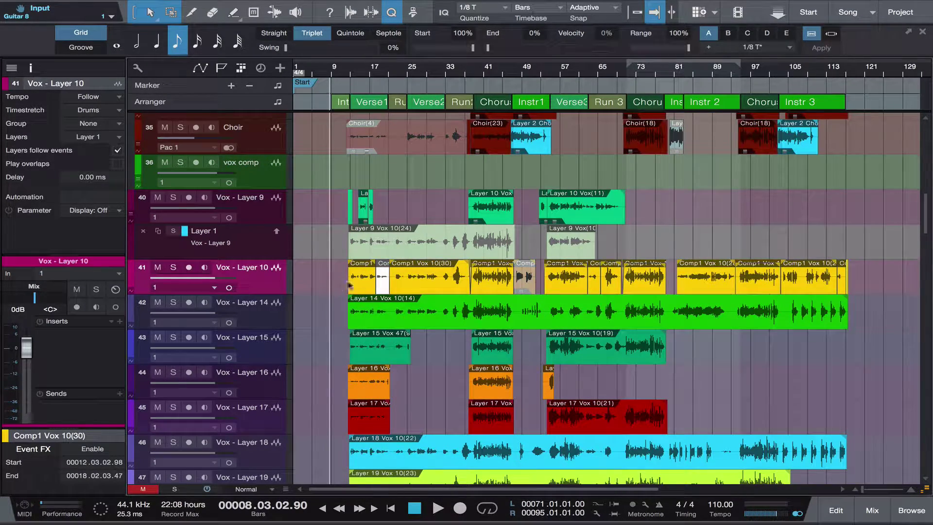
Move only the Comp1 events from the Vox - Layer 10 track to the vox comp track's empty layer, and add a new layer there
{"action": "left_click_drag", "start_coordinate": [340, 286], "coordinate": [882, 294]}
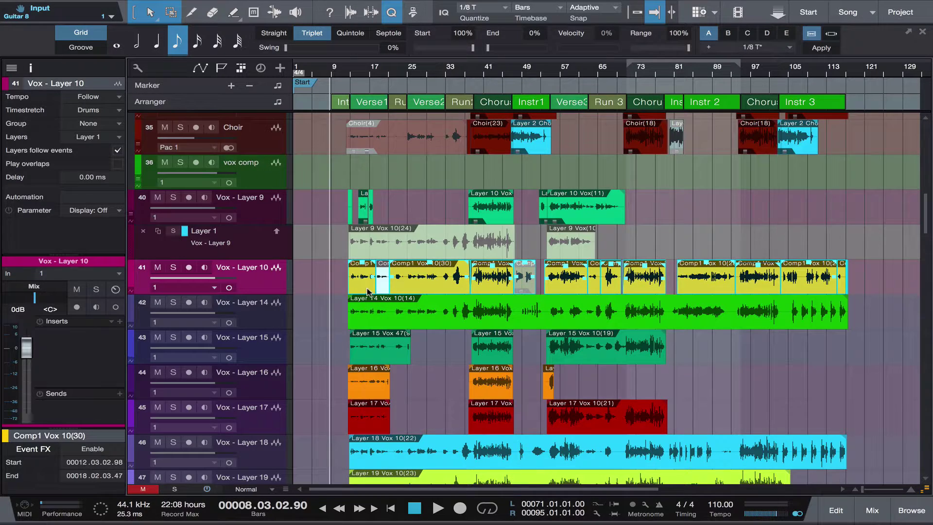
{"action": "left_click_drag", "start_coordinate": [370, 291], "coordinate": [373, 187]}
{"action": "key", "text": "shift+t"}
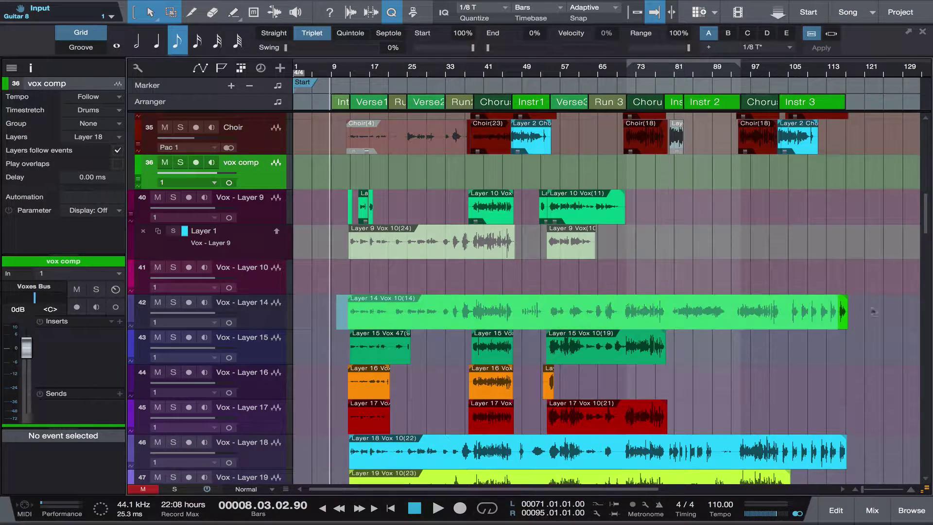
Move the Vox - Layer 14 and Vox - Layer 15 events to the vox comp track, adding a new layer there after each move
{"action": "left_click", "coordinate": [478, 313]}
{"action": "left_click_drag", "start_coordinate": [392, 317], "coordinate": [396, 182]}
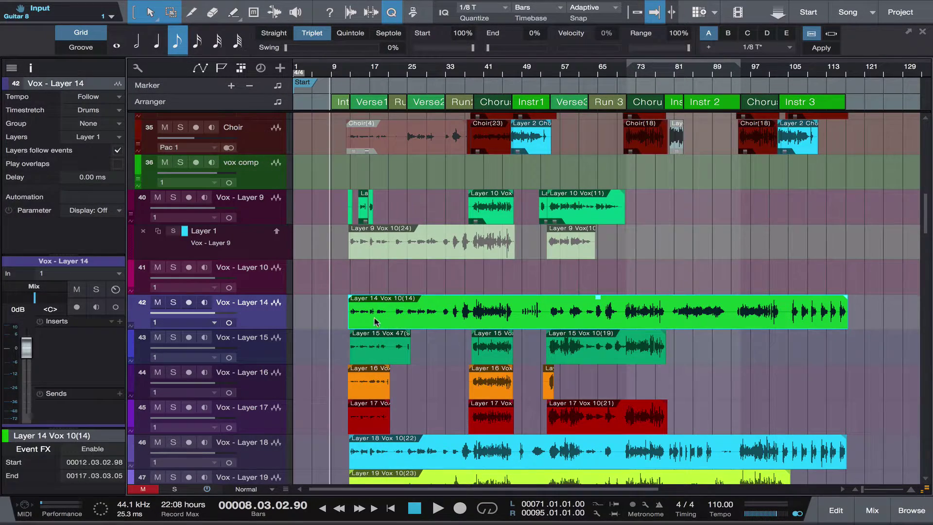
{"action": "left_click_drag", "start_coordinate": [375, 319], "coordinate": [384, 167]}
{"action": "key", "text": "shift+t"}
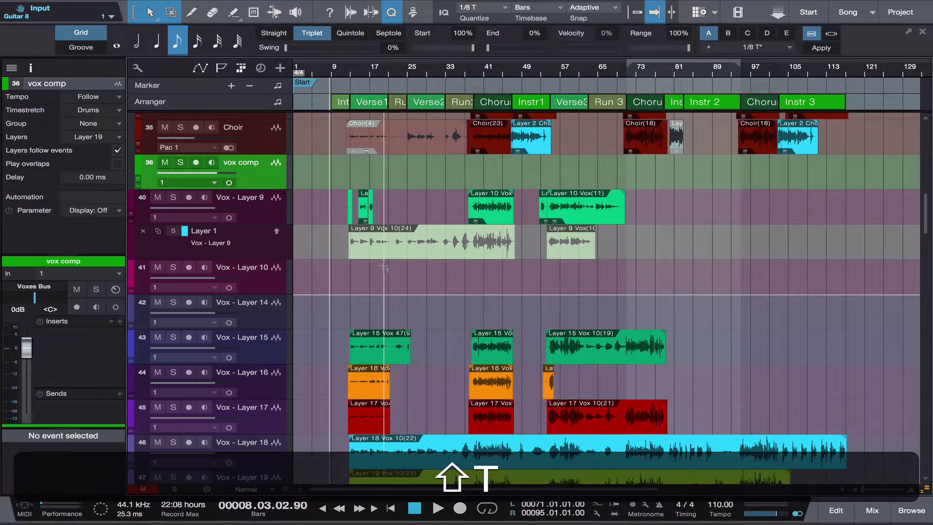
{"action": "left_click", "coordinate": [369, 346]}
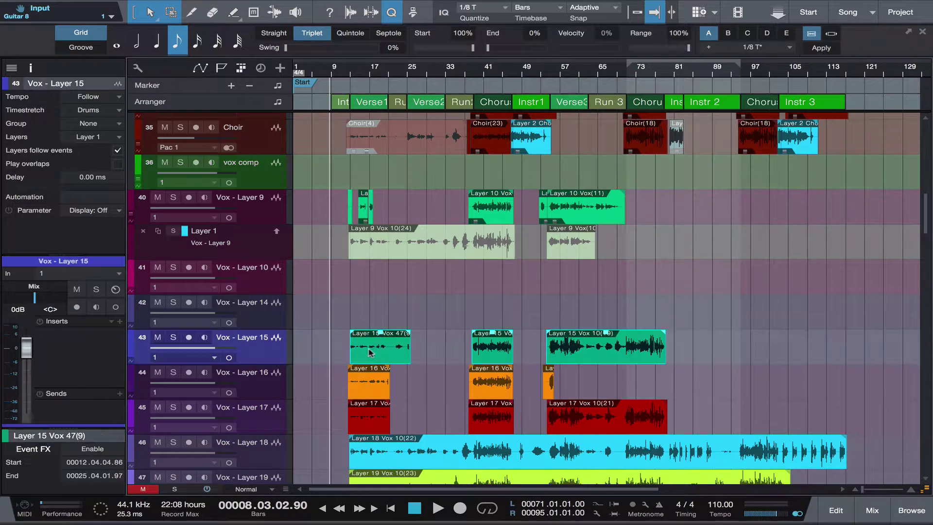
{"action": "left_click_drag", "start_coordinate": [369, 347], "coordinate": [372, 175]}
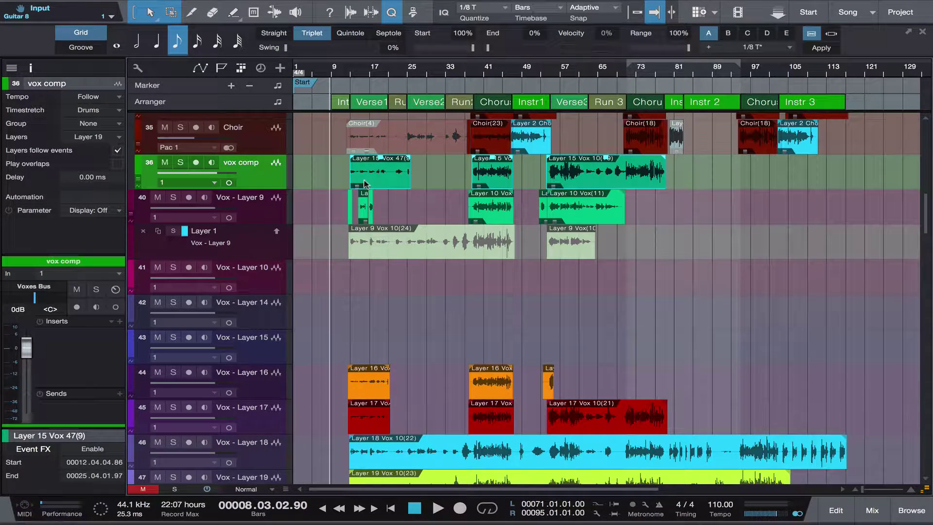
{"action": "key", "text": "shift+t"}
Select the Vox - Layer 16 events
{"action": "left_click", "coordinate": [370, 384]}
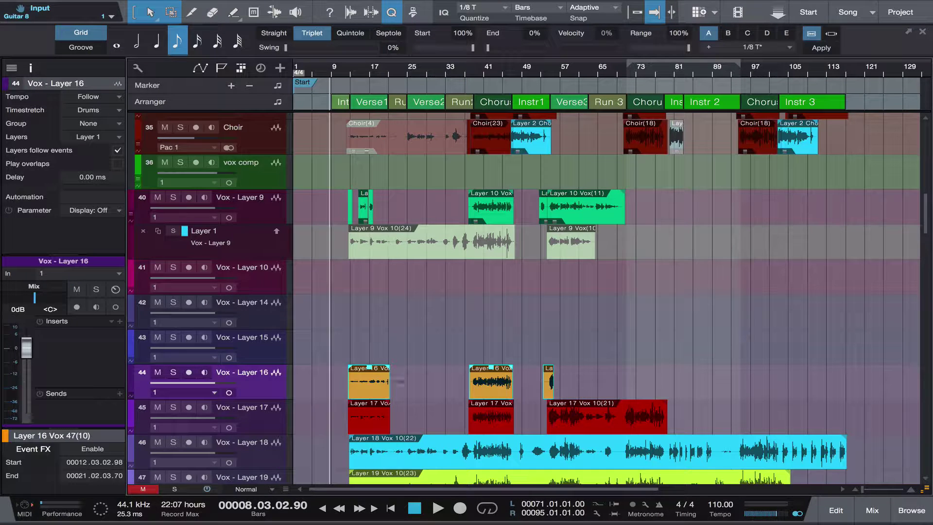